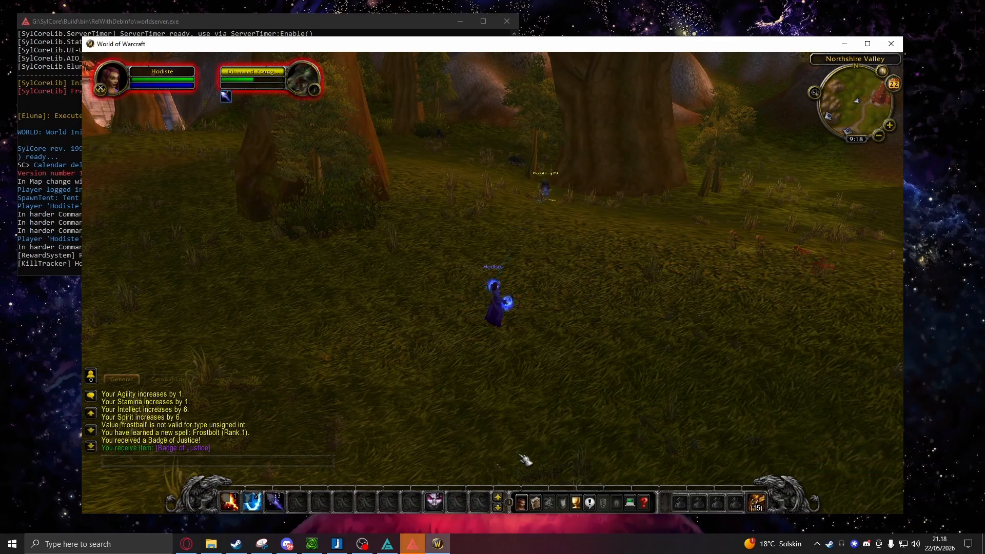
Cast Frostbolt repeatedly at the hostile creature in Northshire Valley and move the character onward.
key(3)
key(3)
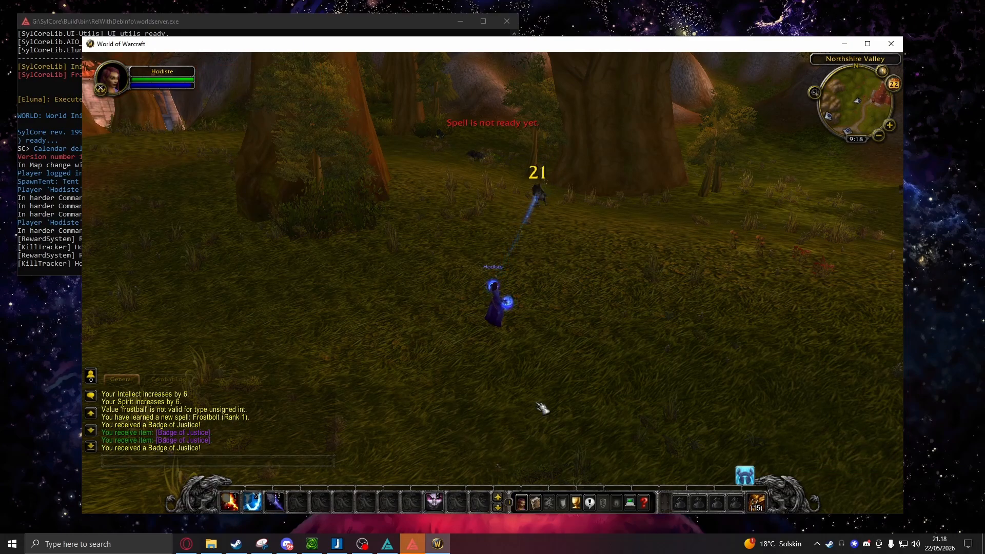
key(3)
key(w)
key(d)
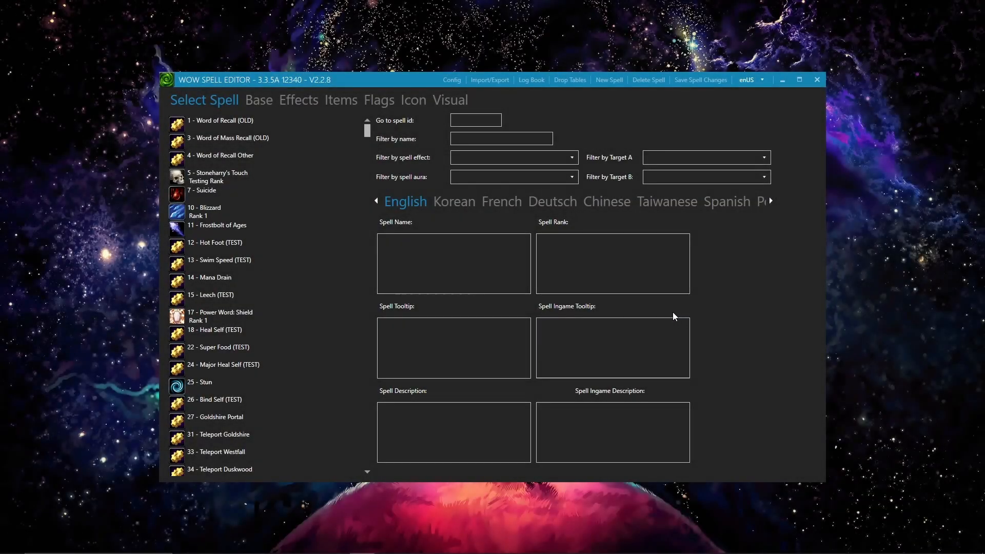
In WoW Spell Editor, filter the spell list by the name frostbolt and select spell 116, Frostbolt Rank 1.
click(502, 139)
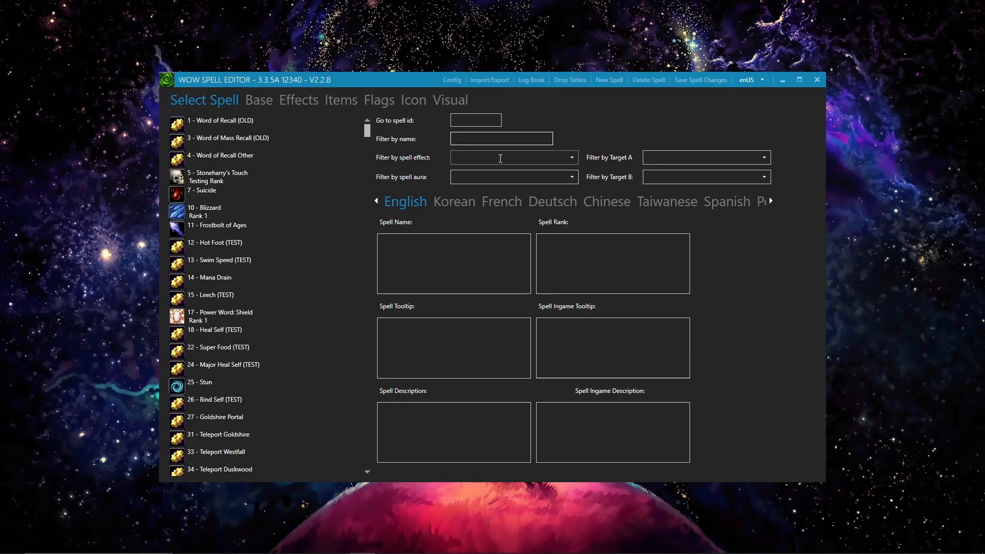
text(frost)
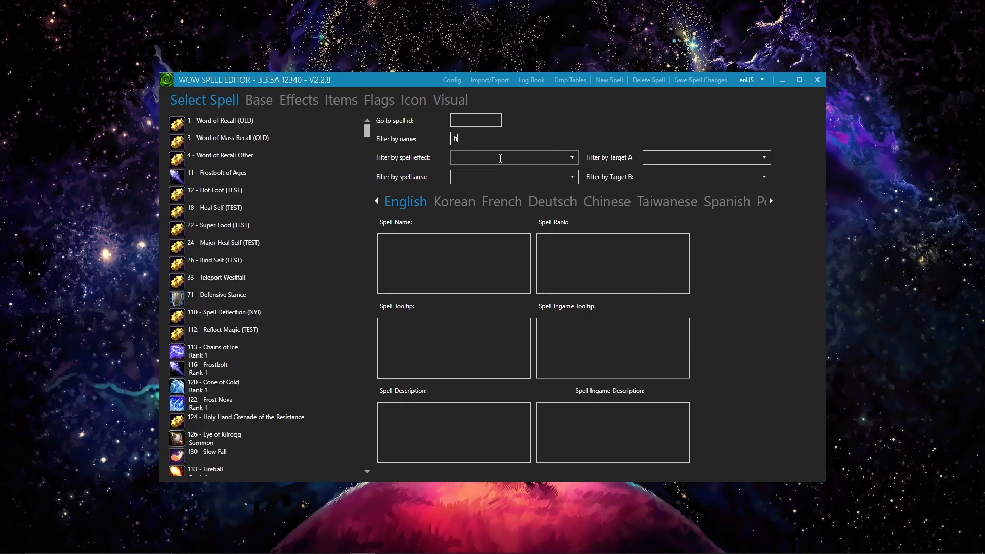
text(bolt)
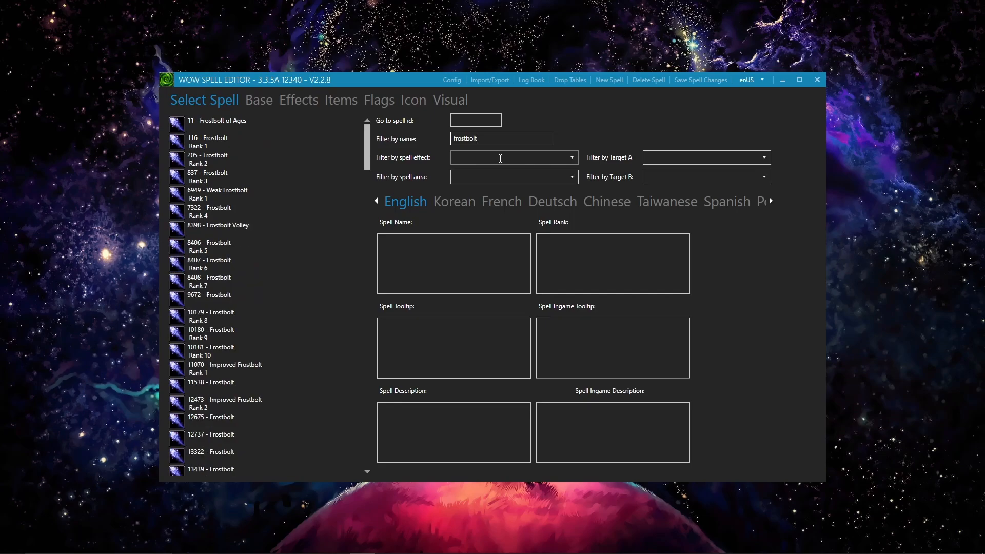
click(199, 140)
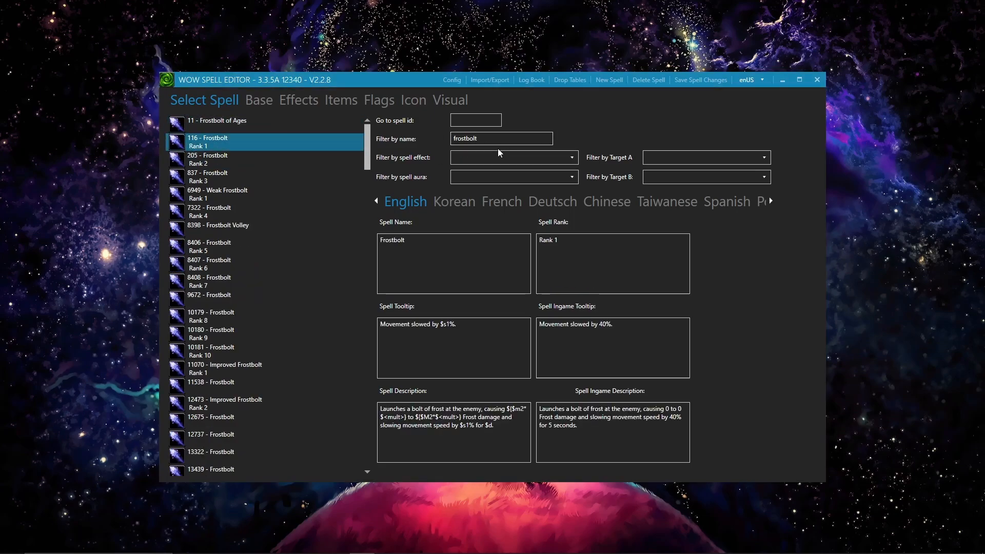
drag(501, 137, 449, 131)
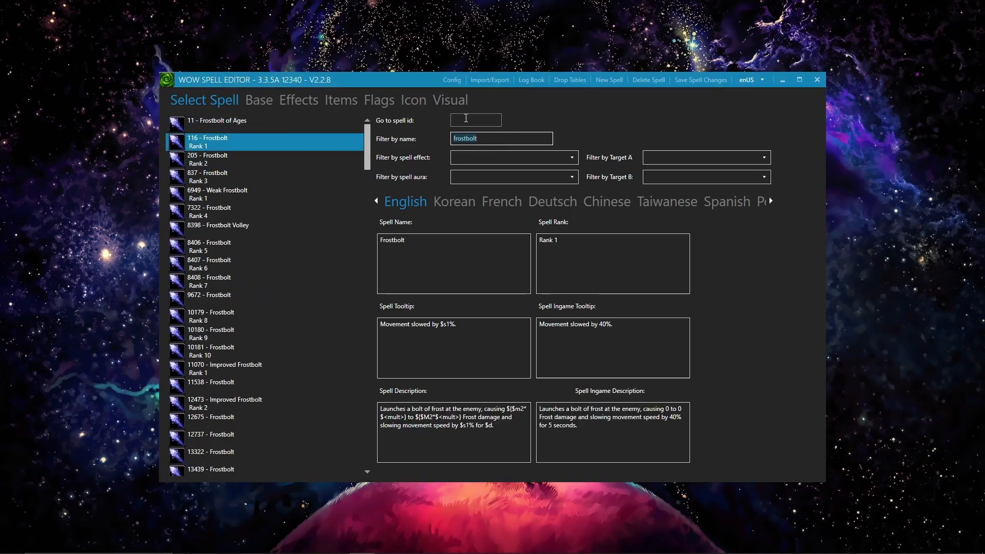
click(466, 118)
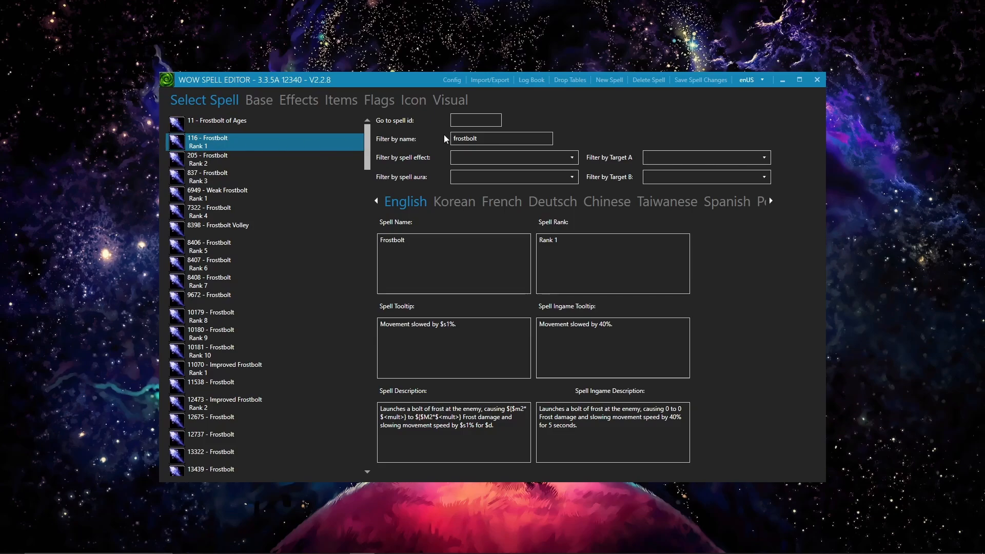
drag(481, 139, 256, 153)
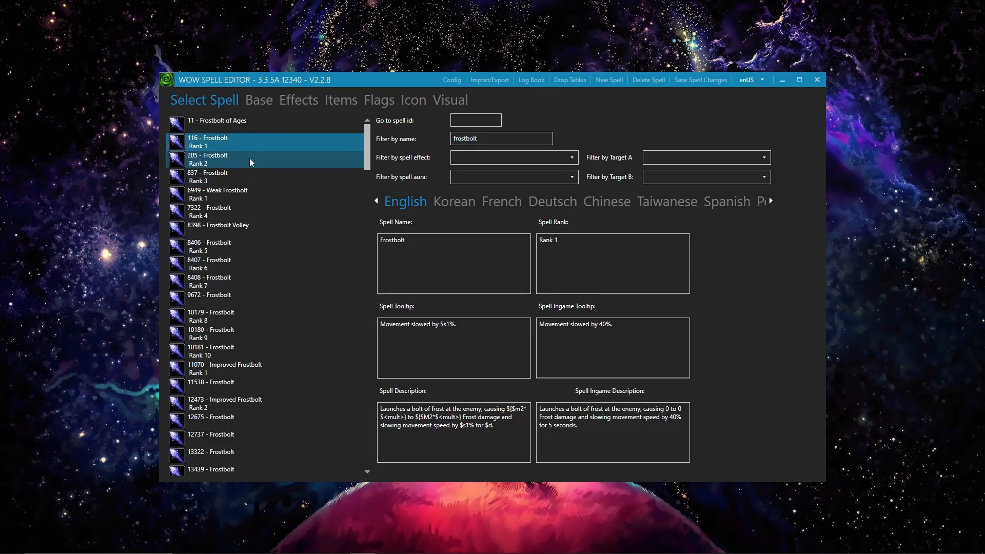
Set the cast time of Frostbolt Rank 1 to 250 in its base properties and save the spell.
click(264, 96)
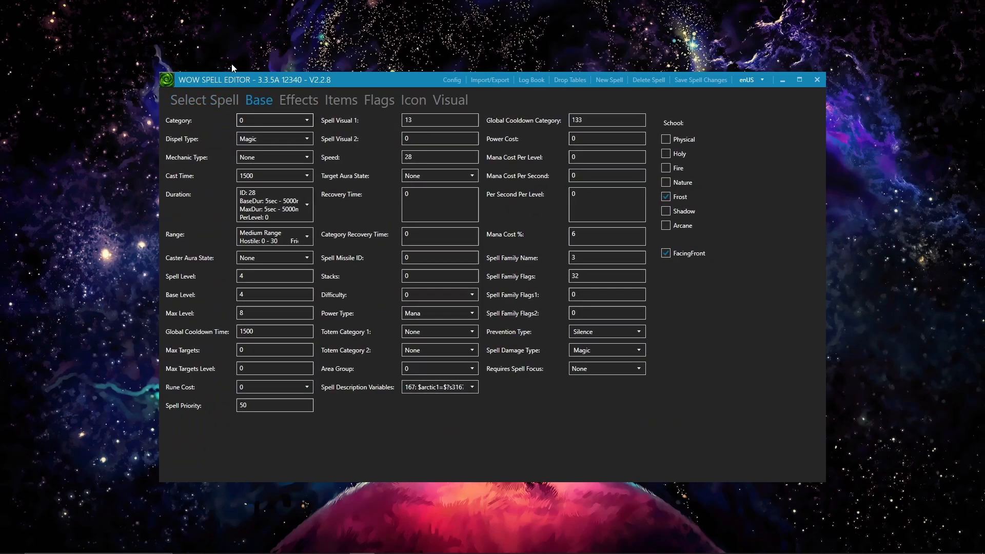
click(207, 100)
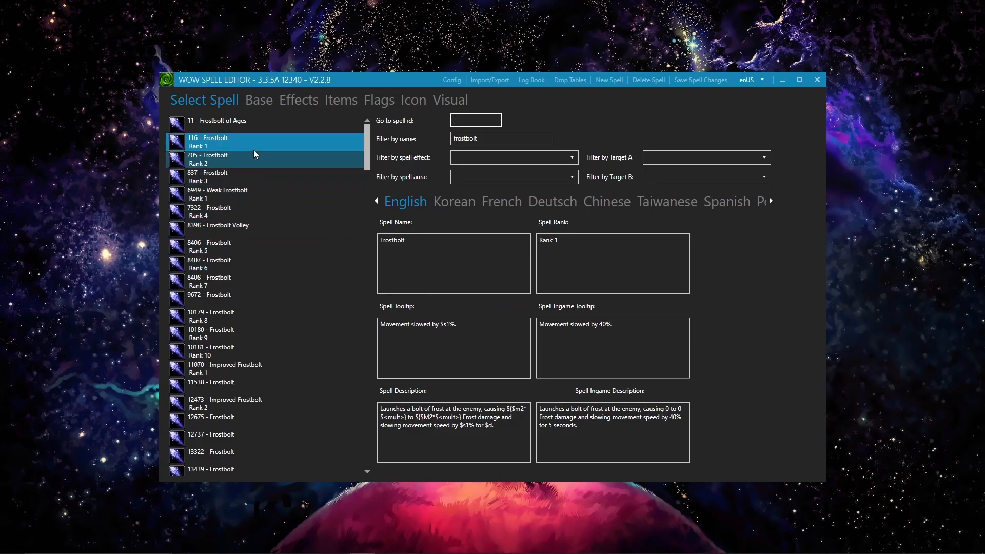
click(251, 94)
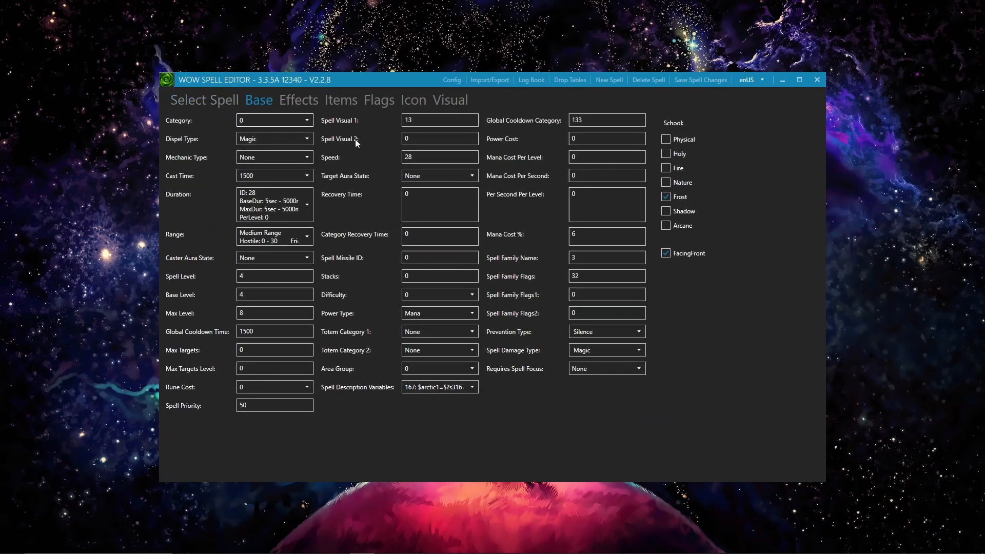
click(282, 176)
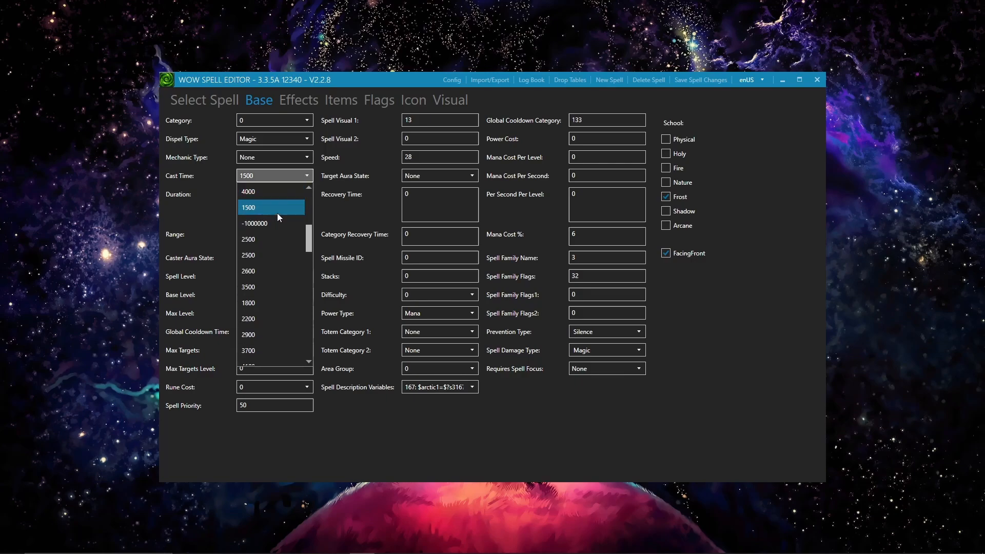
click(295, 180)
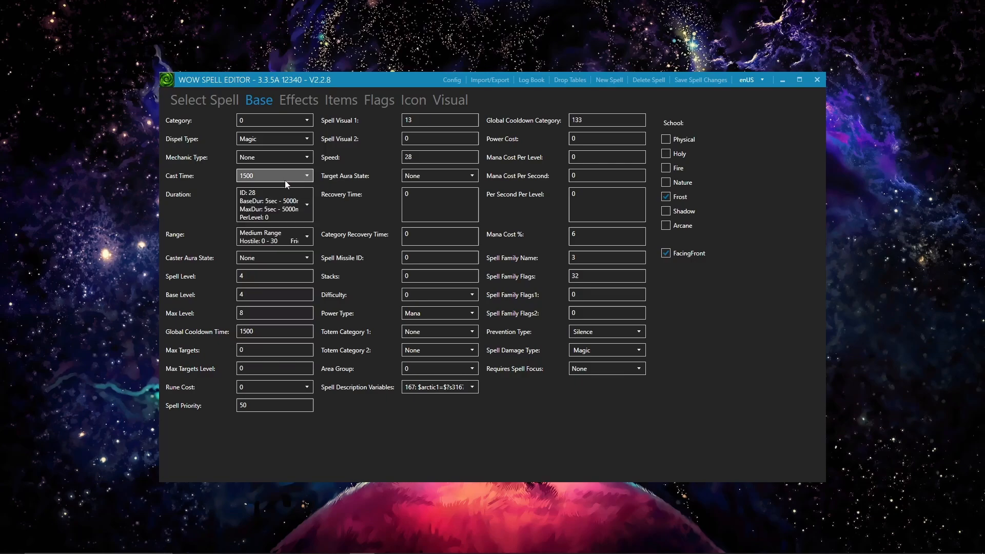
click(245, 179)
scroll(250, 210, up, 3)
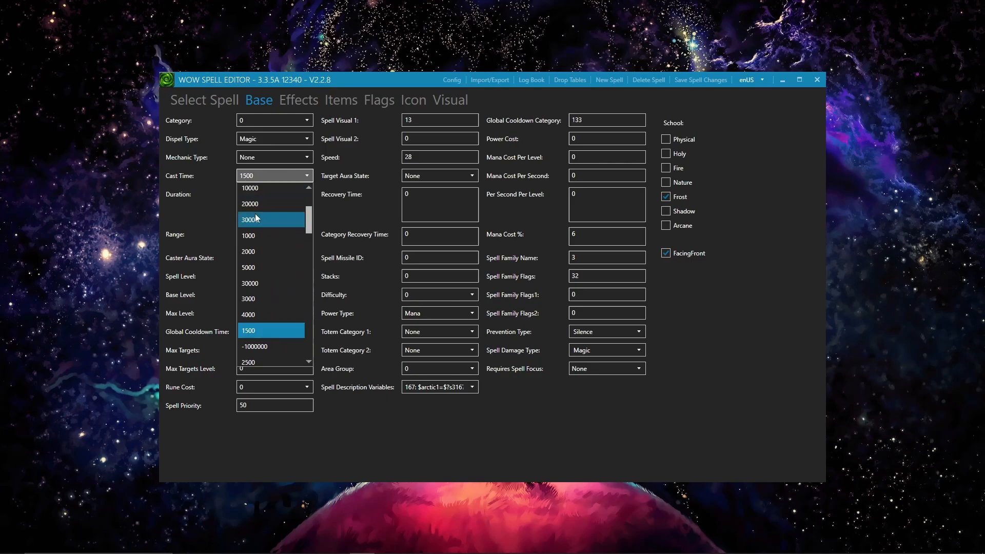
scroll(255, 216, up, 2)
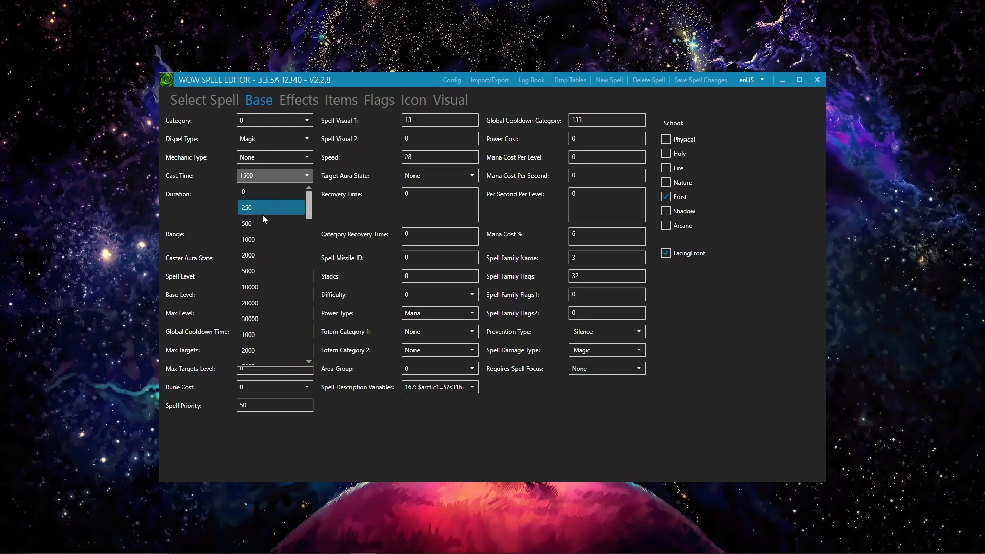
click(263, 213)
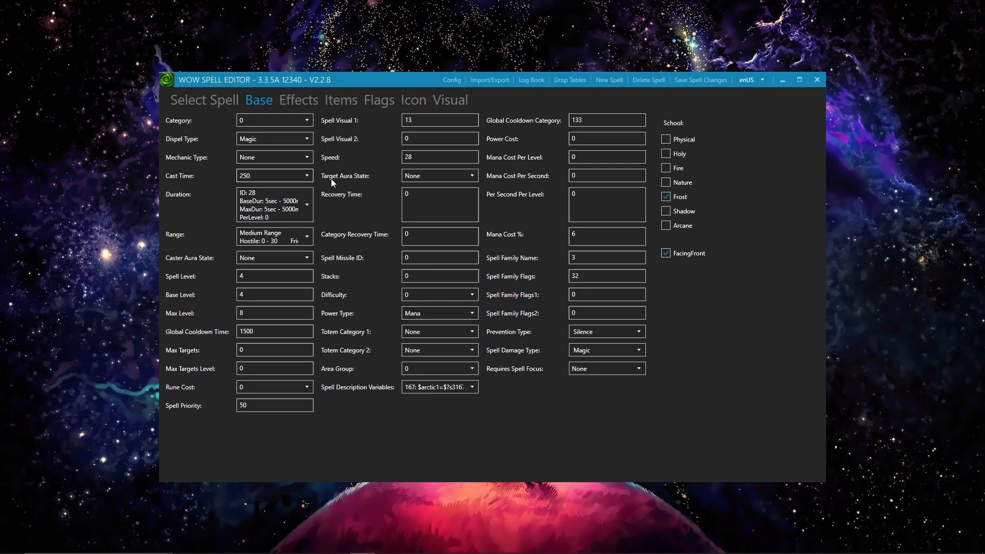
key(ctrl+s)
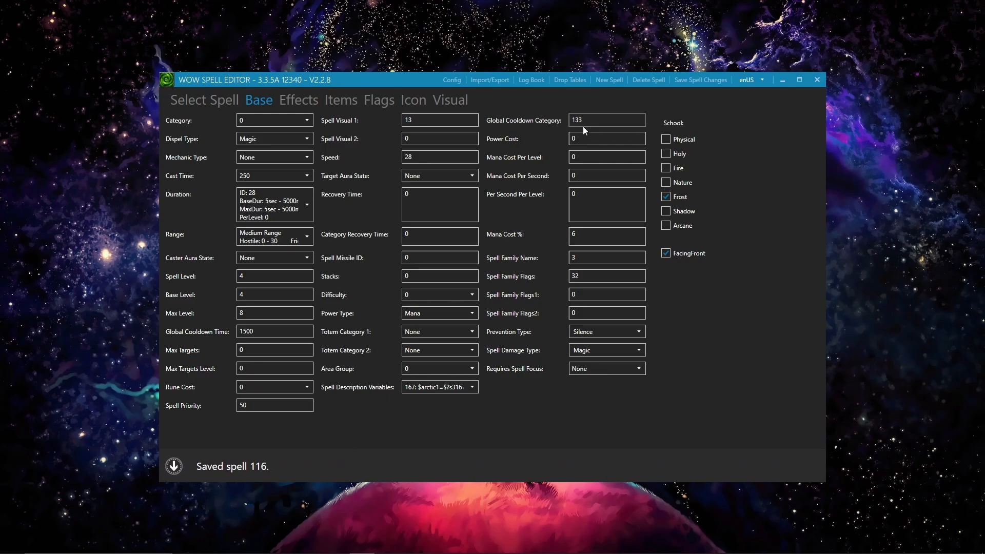
Export the checked spell tables to DBC files.
click(486, 81)
drag(485, 82, 585, 111)
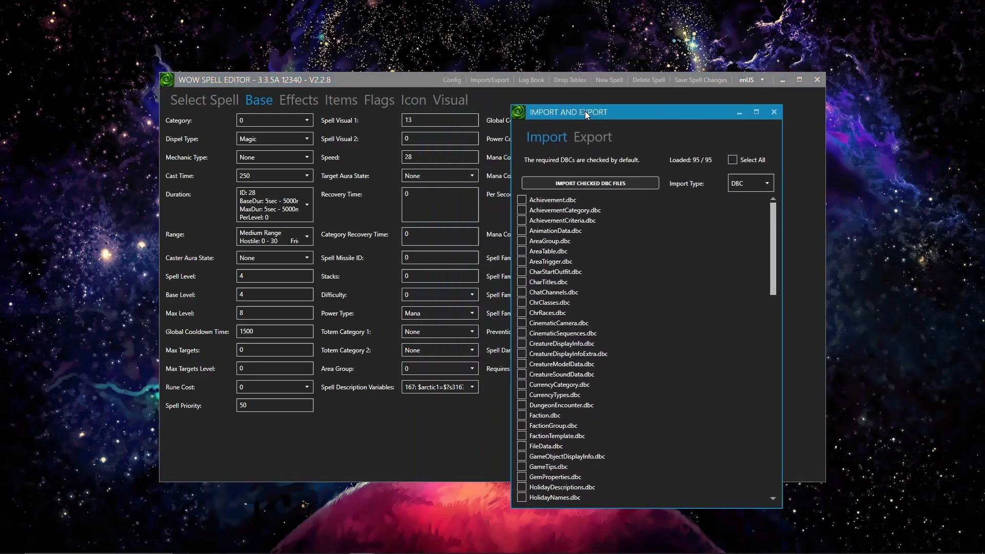
click(583, 140)
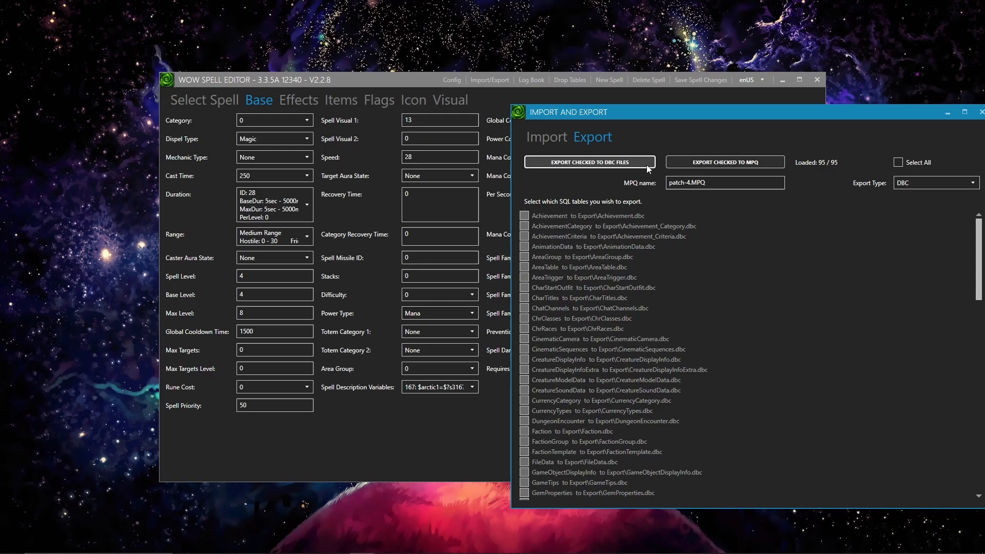
click(609, 163)
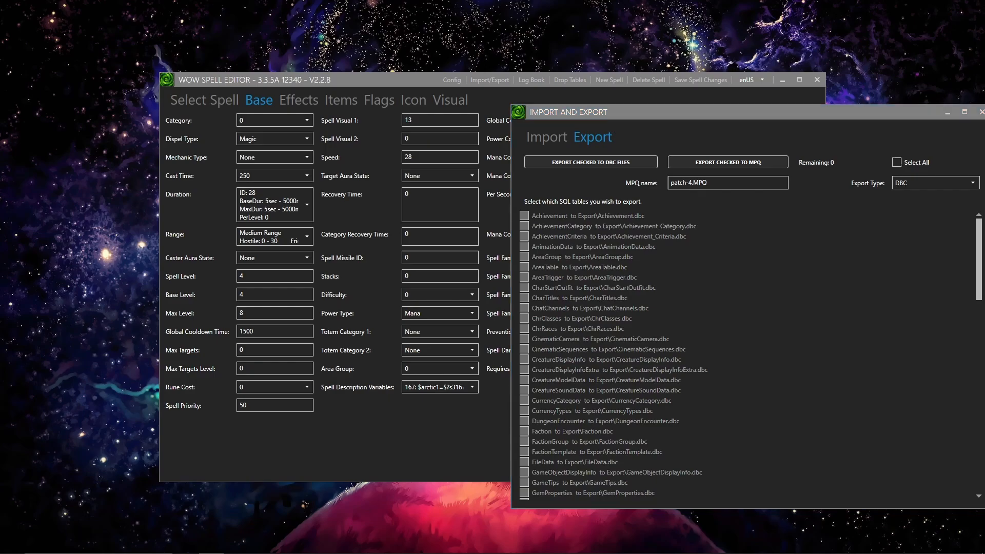
Bring up the NewServerClient folder in File Explorer, then search Windows for SpellEditor and open the file location of its shortcut.
drag(0, 84, 342, 86)
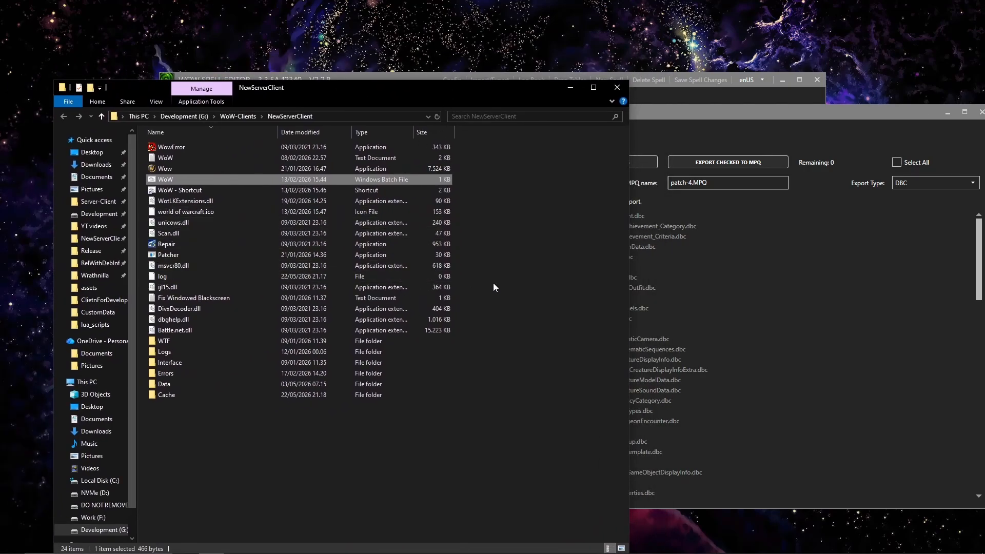
key(super)
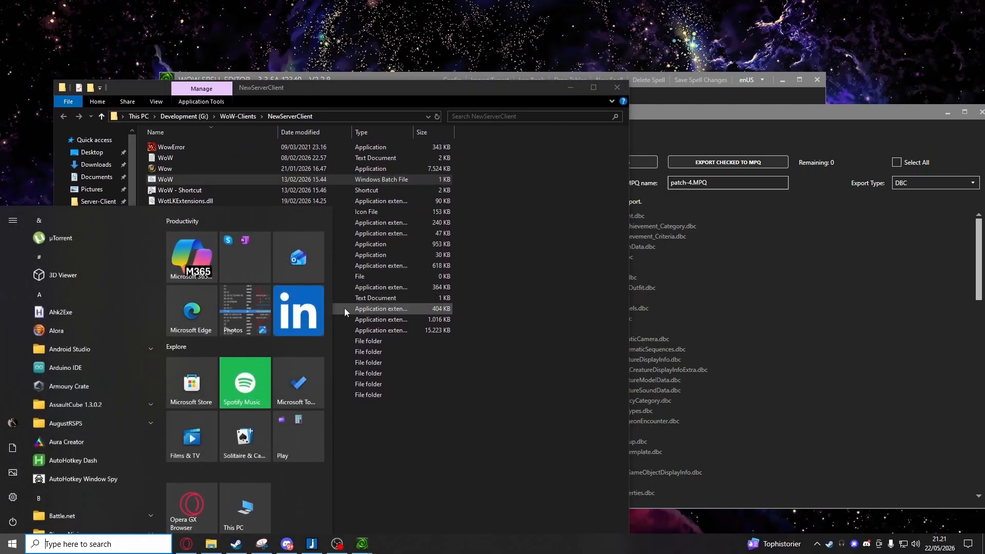
text(SpellEdit)
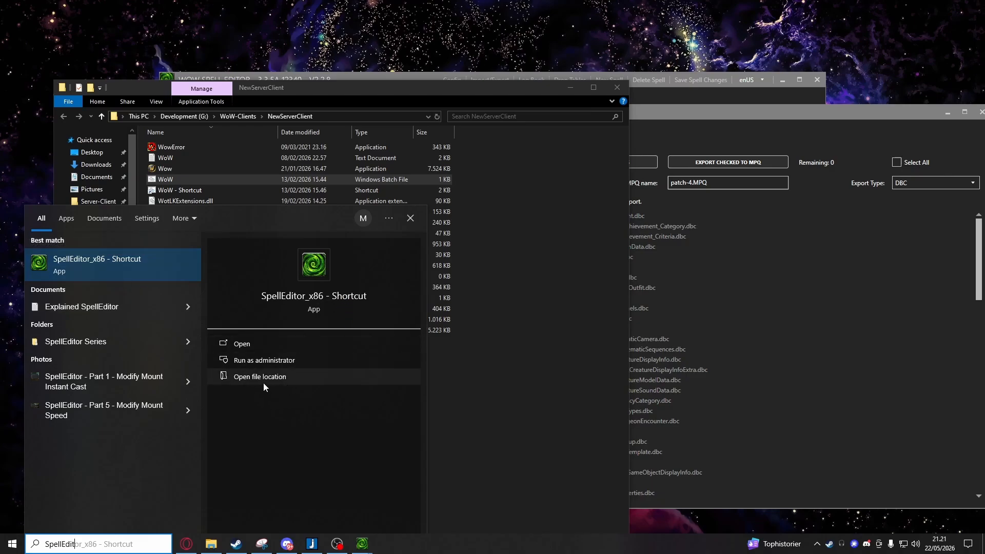
click(250, 378)
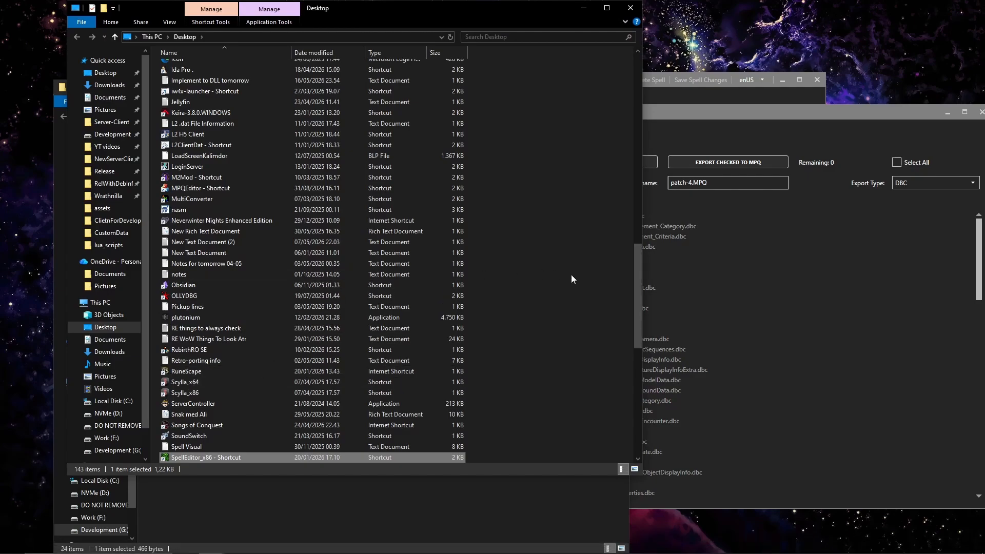
Open the target folder of the SpellEditor_x86 shortcut and place its window beside the NewServerClient window.
right_click(297, 449)
click(282, 454)
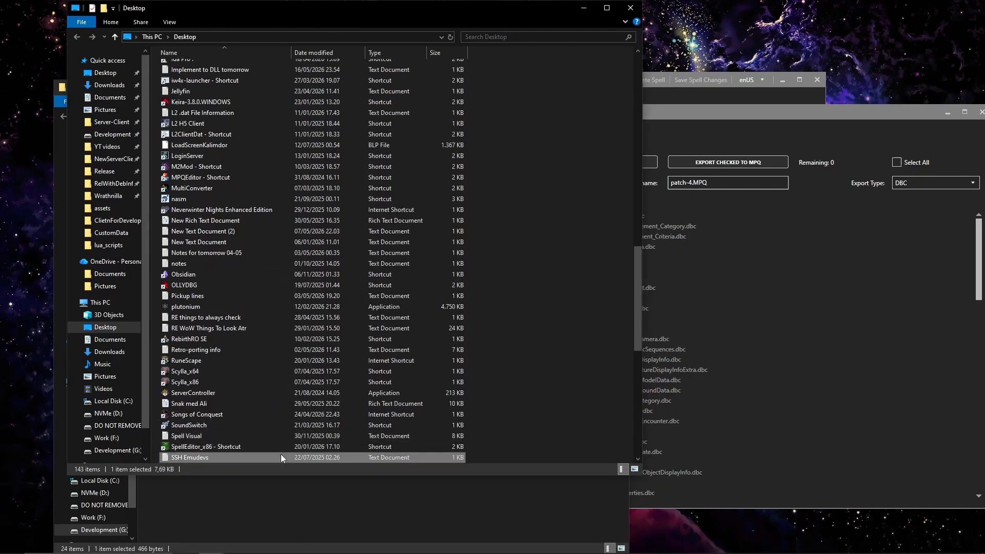
right_click(288, 449)
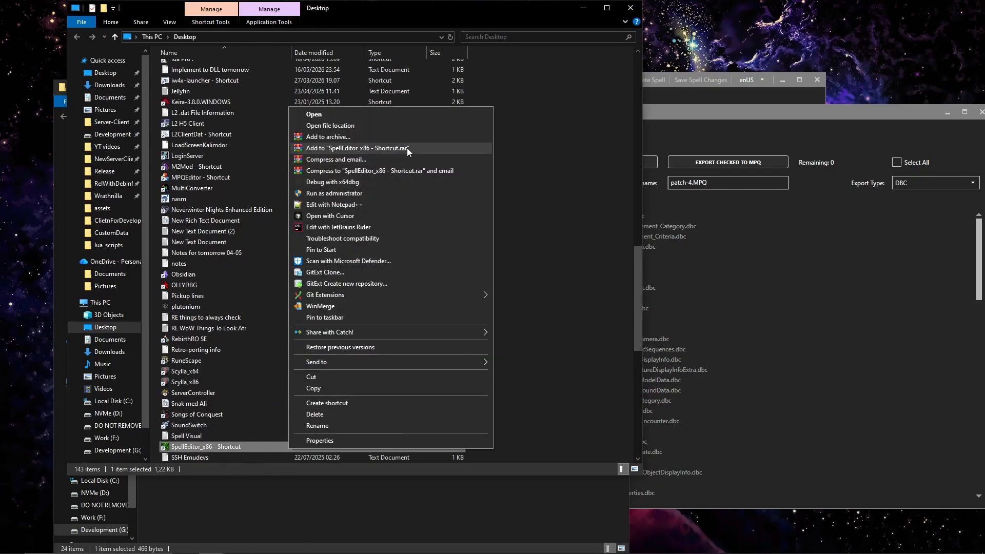
click(410, 125)
click(358, 343)
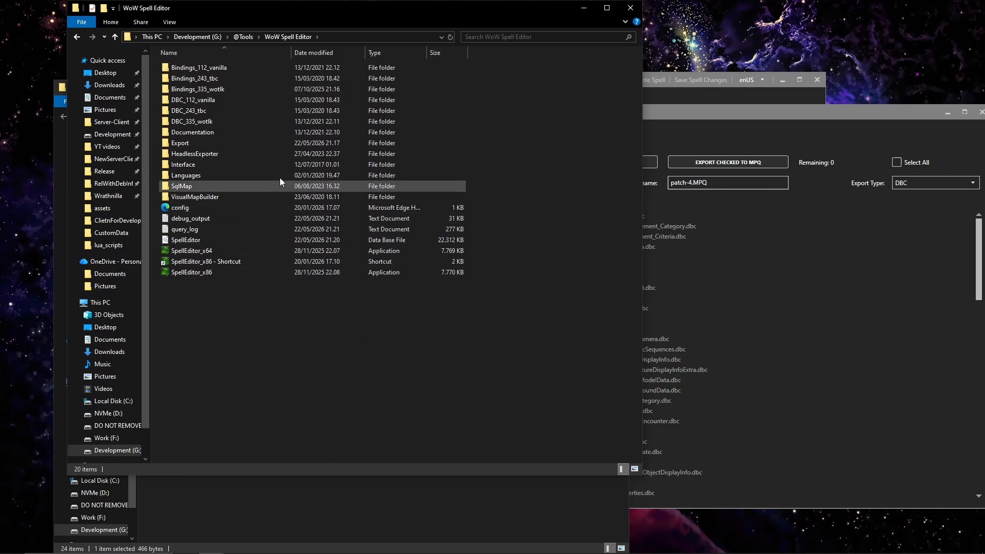
drag(346, 9, 736, 81)
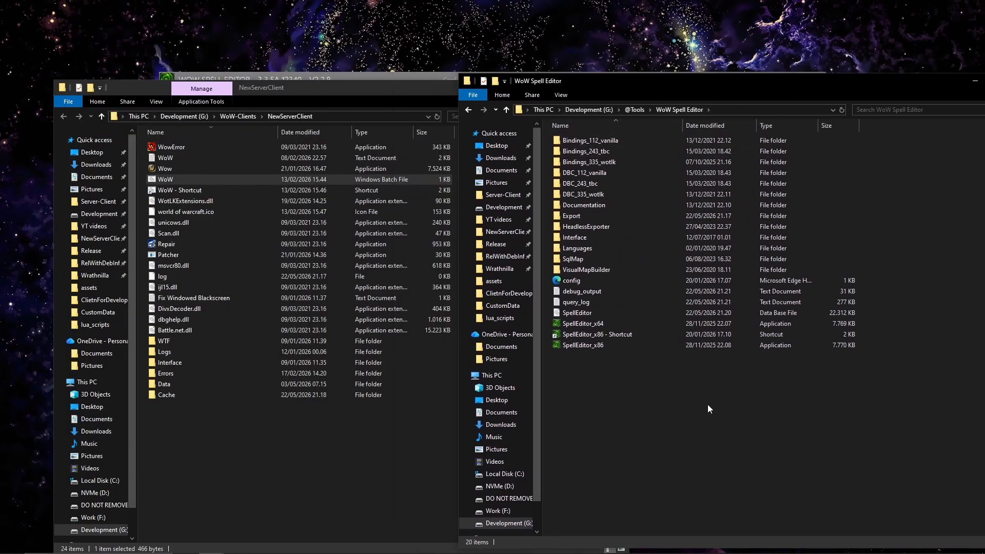
Open the Export folder of WoW Spell Editor and go over the exported spell DBC files.
double_click(610, 214)
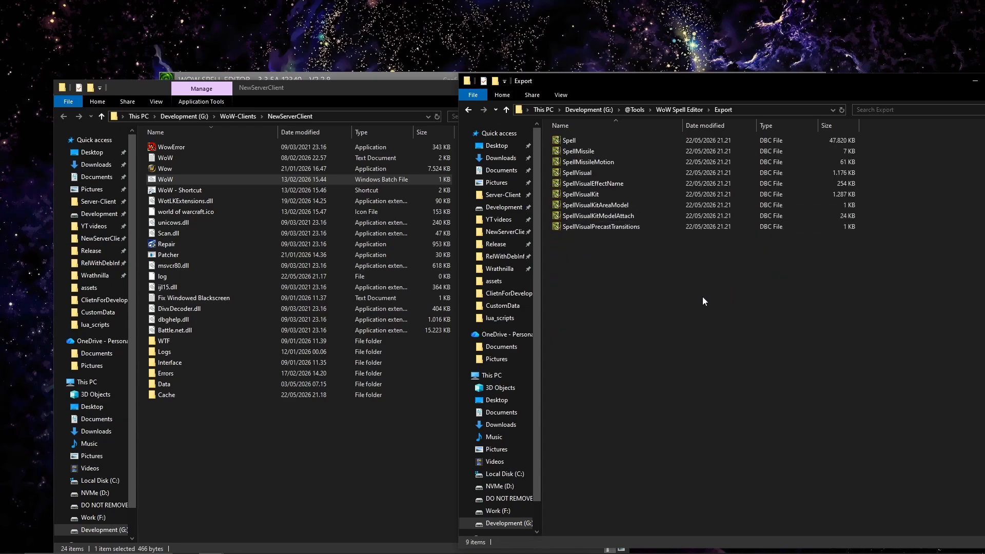
drag(705, 296, 623, 129)
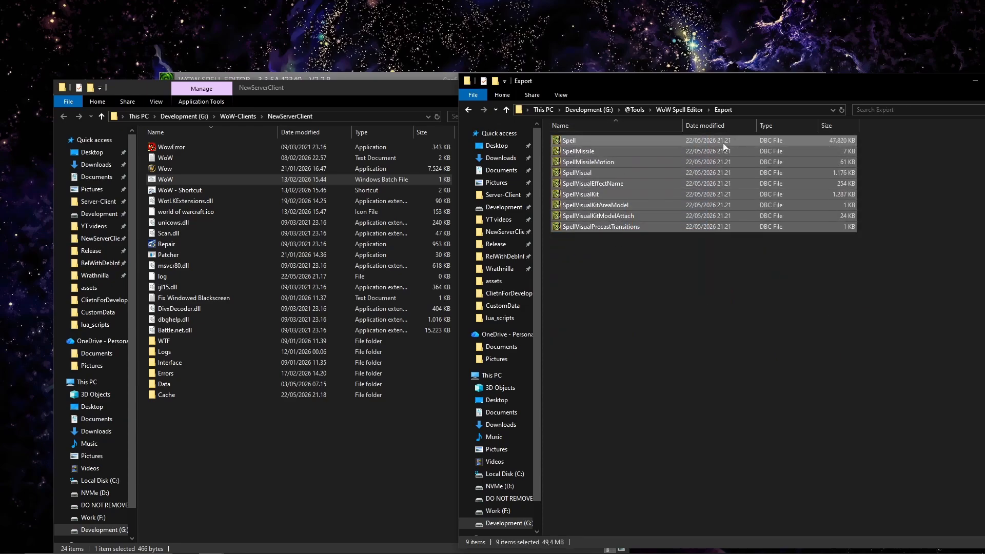
click(697, 326)
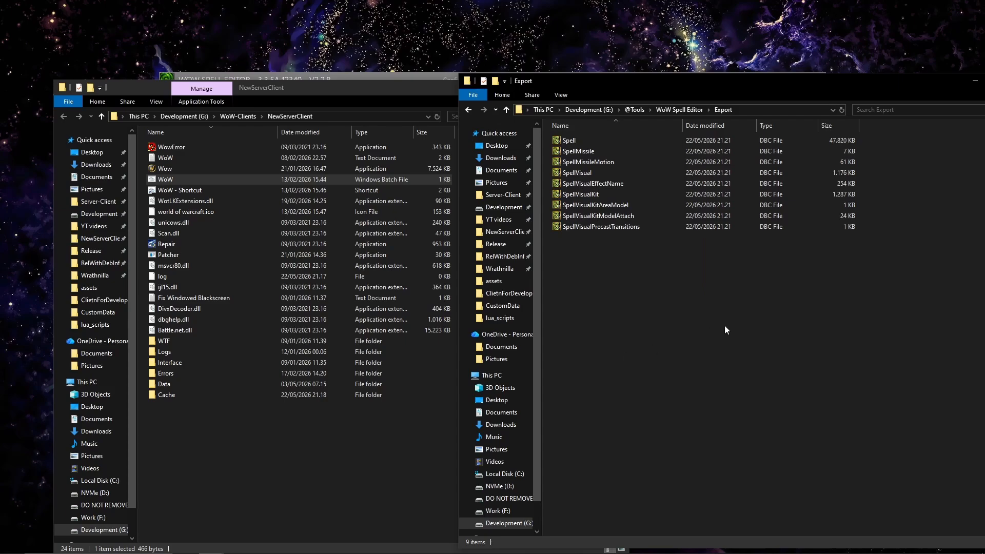
drag(777, 353, 546, 67)
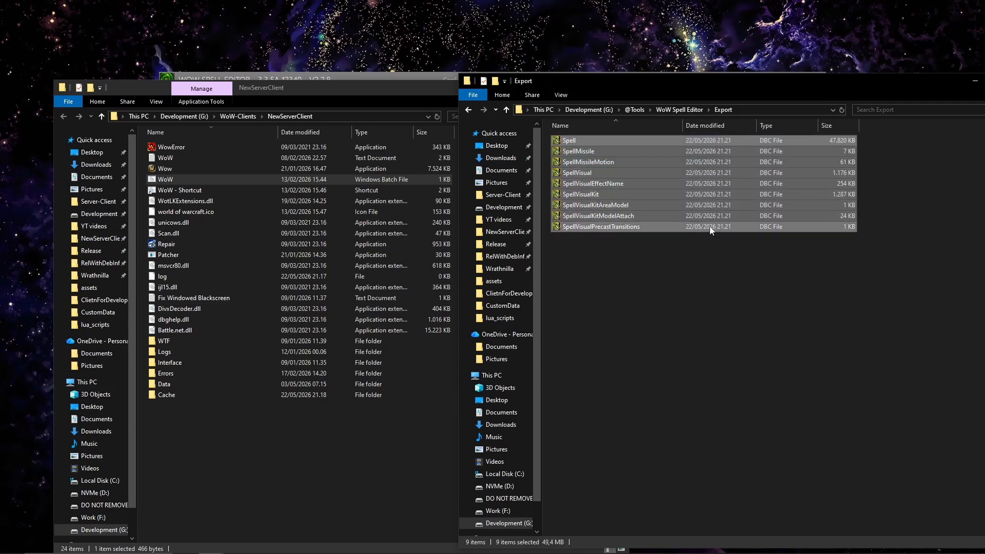
click(633, 319)
Paste the copied DBC files into NewServerClient's Data\patch-4.MPQ\DBFilesClient folder, replacing the files with the same names.
click(244, 455)
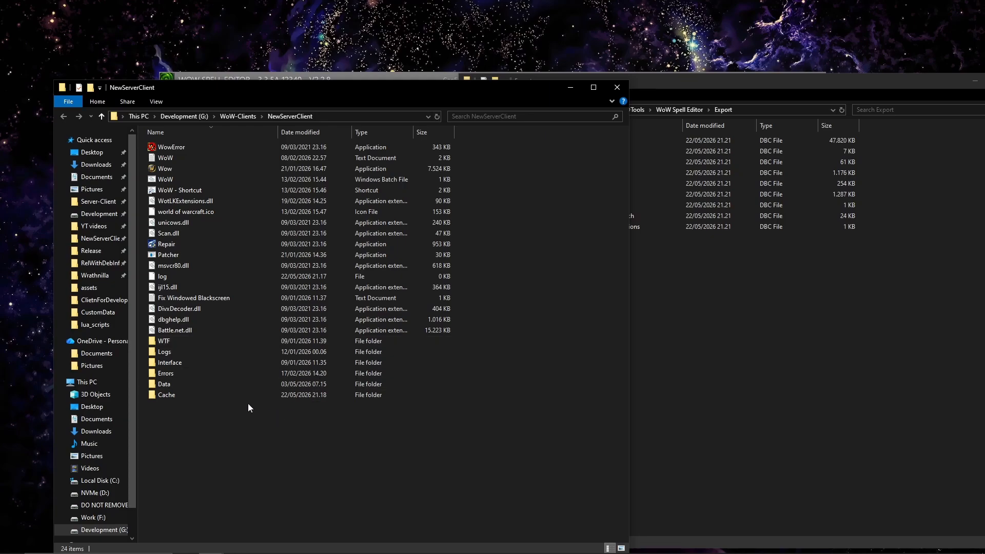
double_click(264, 382)
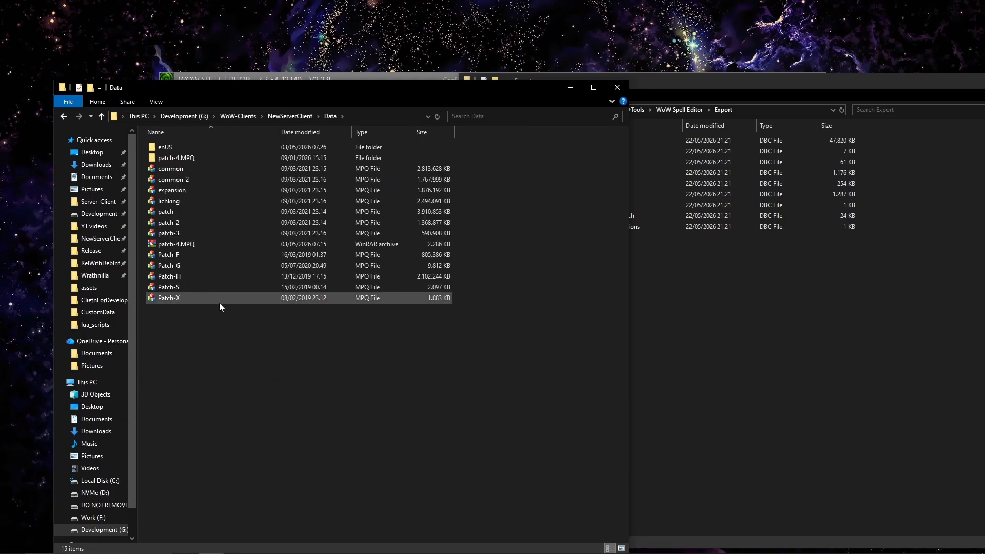
click(223, 158)
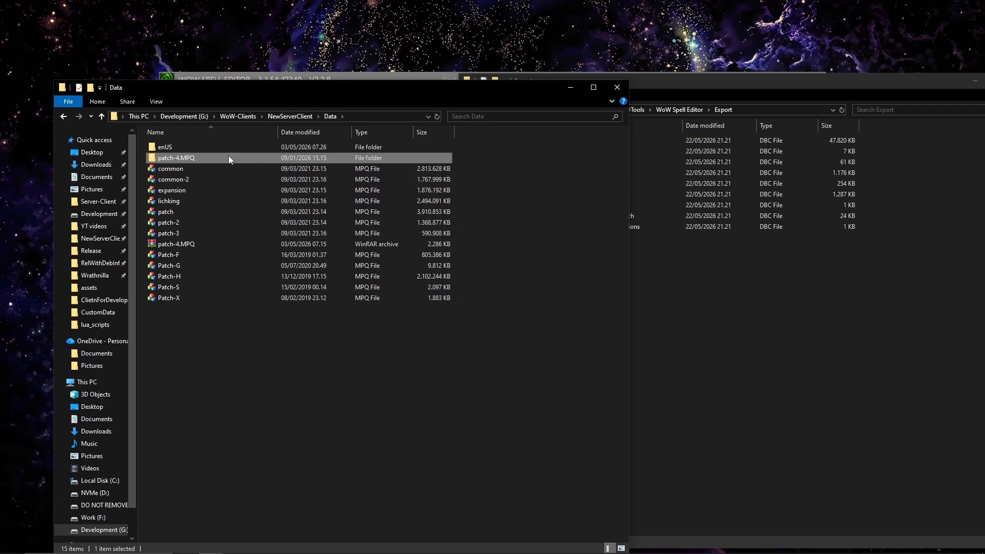
double_click(229, 157)
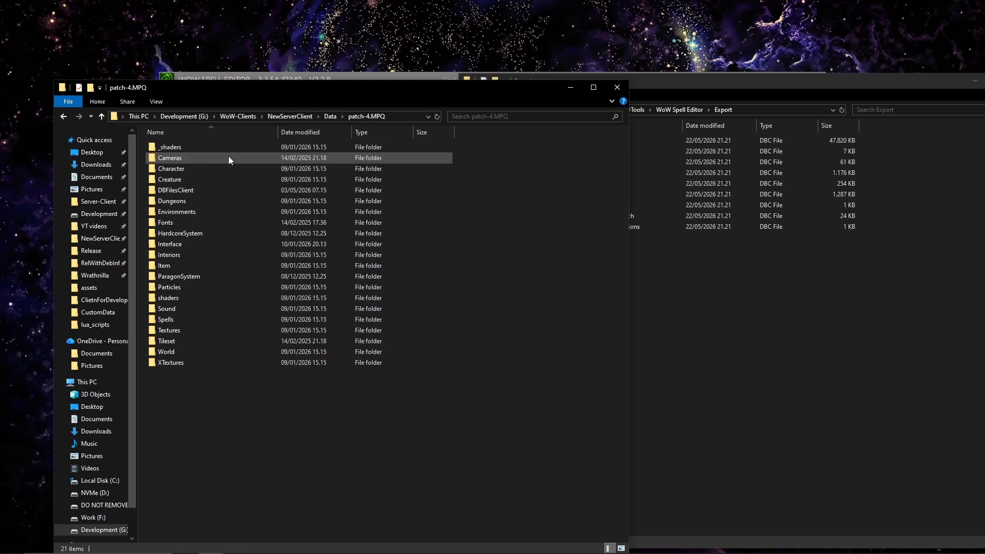
double_click(208, 192)
key(ctrl+v)
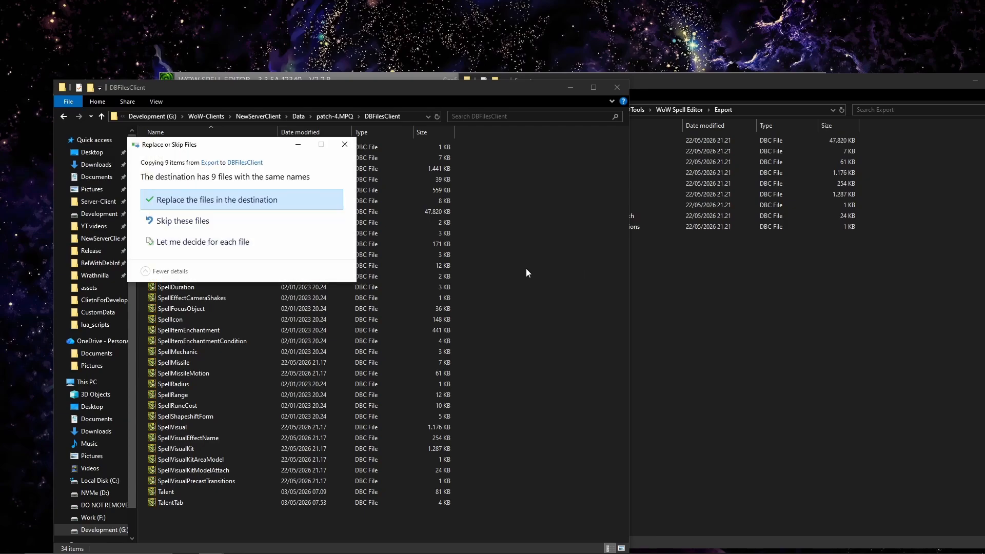
click(264, 209)
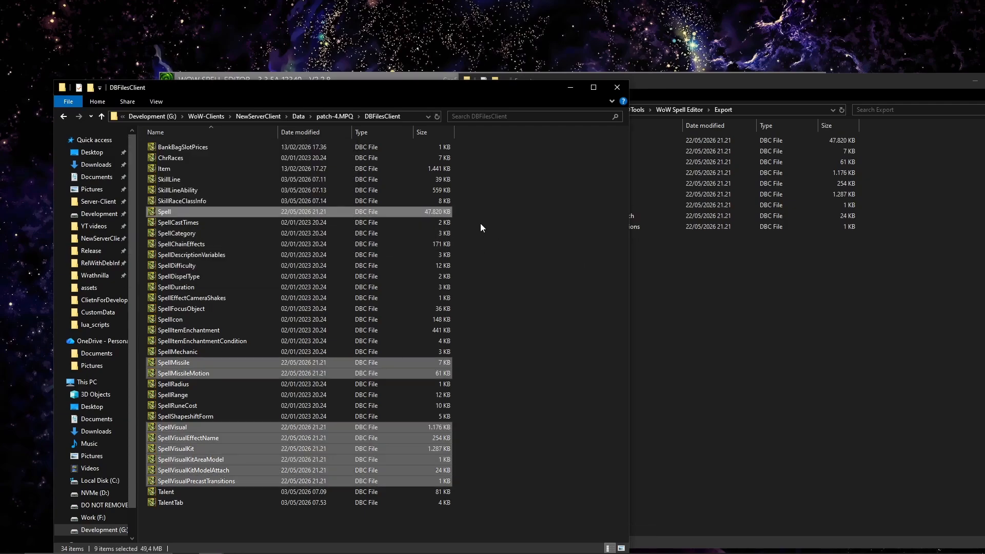
Paste the same DBC files into the server's RelWithDebInfo\Data\dbc folder, replacing the existing ones.
click(340, 116)
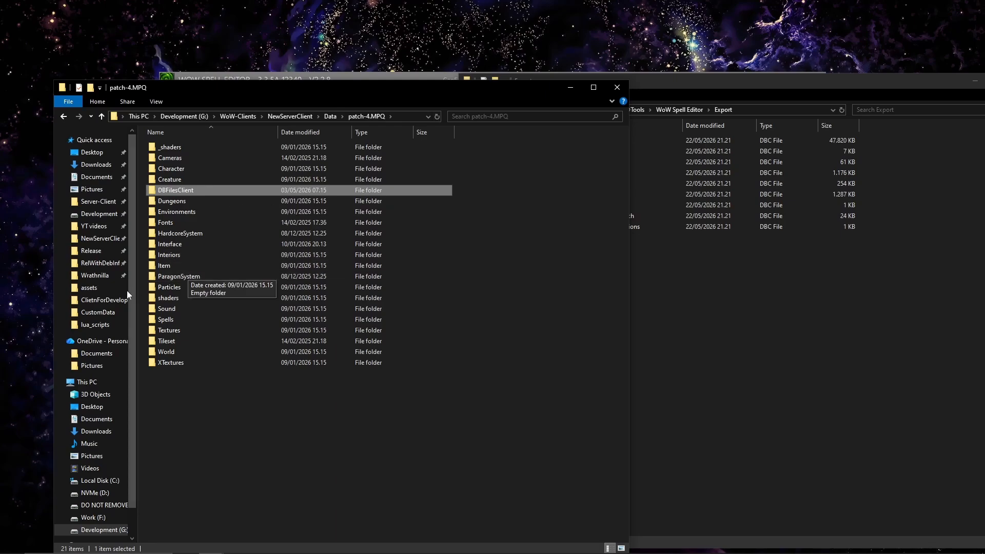
click(97, 325)
click(327, 115)
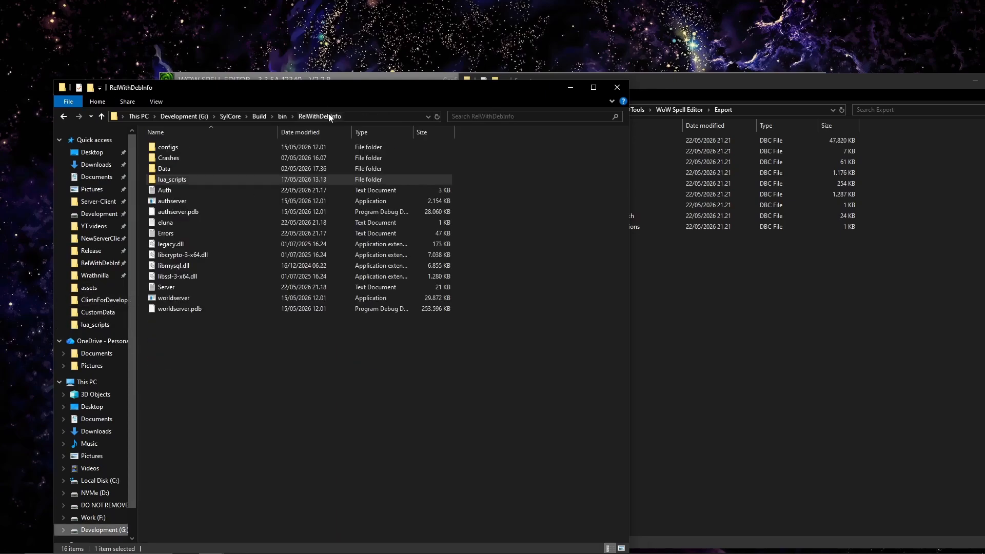
double_click(232, 169)
double_click(235, 157)
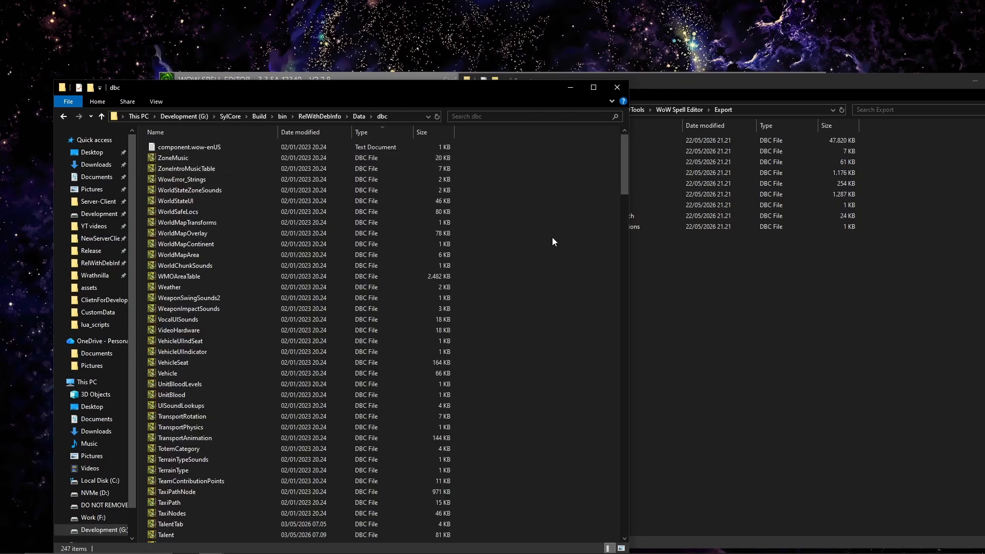
key(ctrl+v)
click(528, 197)
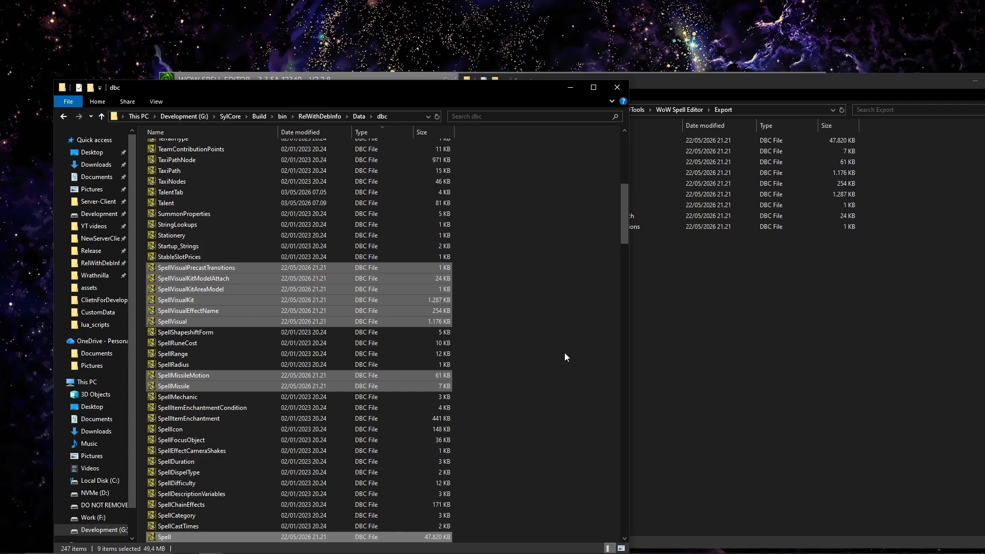
Return to the NewServerClient Data folder and take the Export window up to the WoW Spell Editor folder.
click(61, 118)
click(61, 118)
click(61, 118)
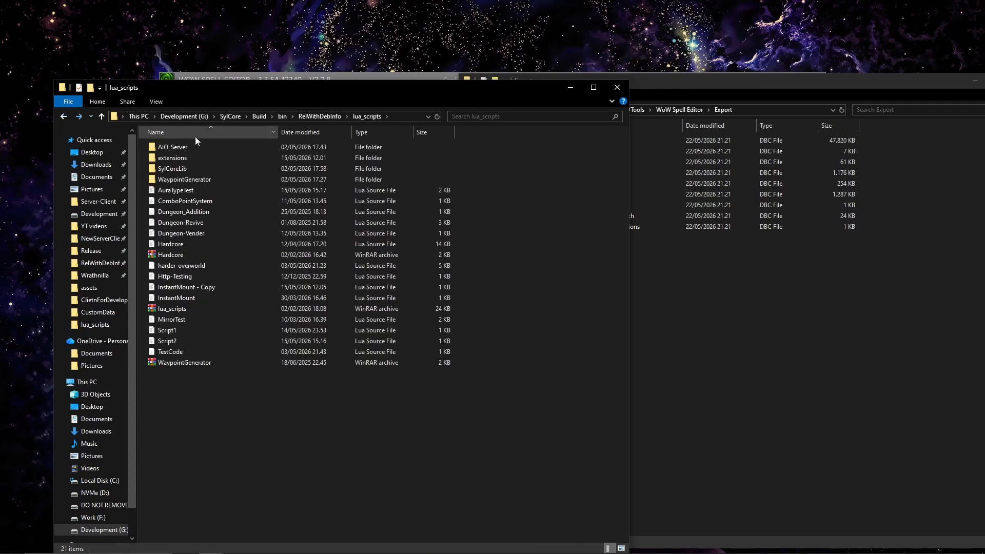
click(64, 118)
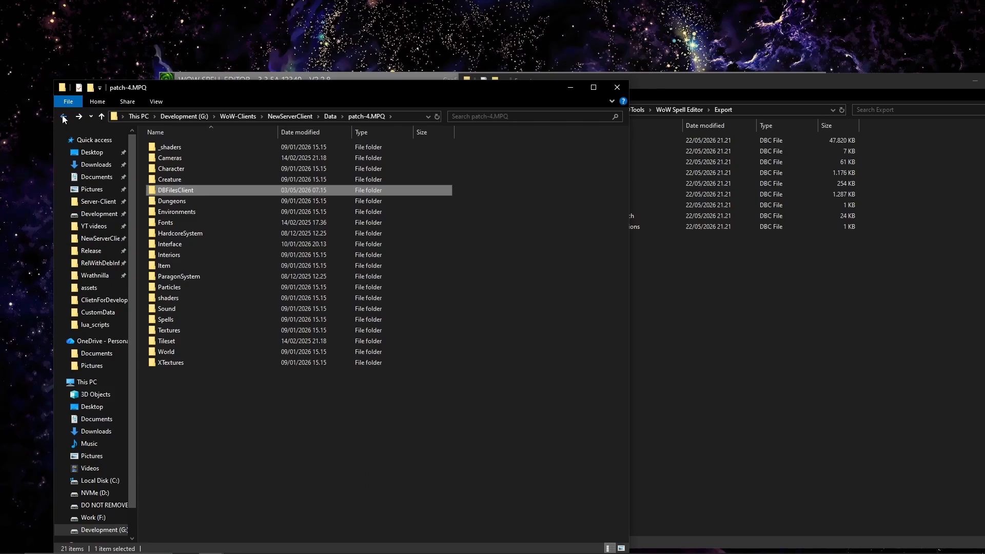
click(63, 118)
click(63, 118)
click(63, 118)
click(477, 236)
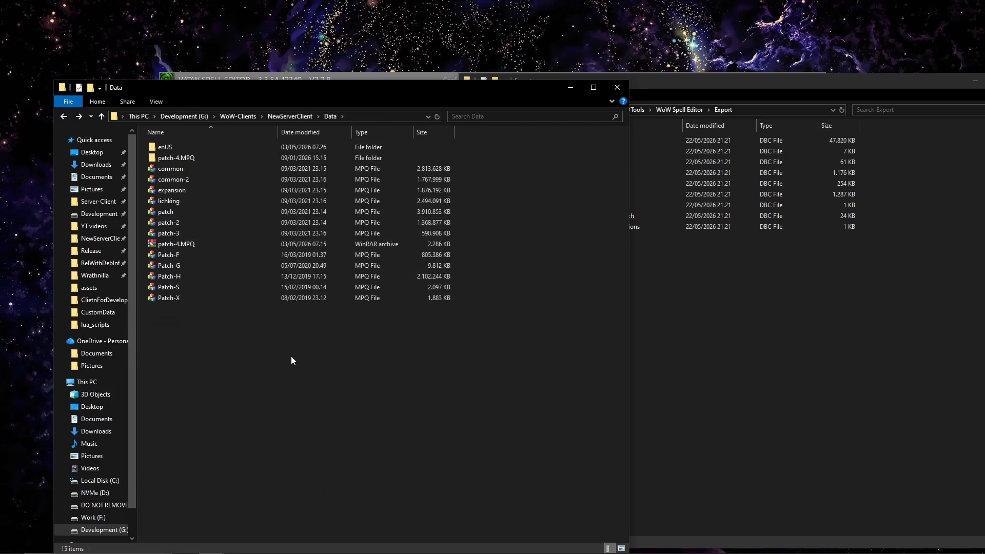
click(664, 157)
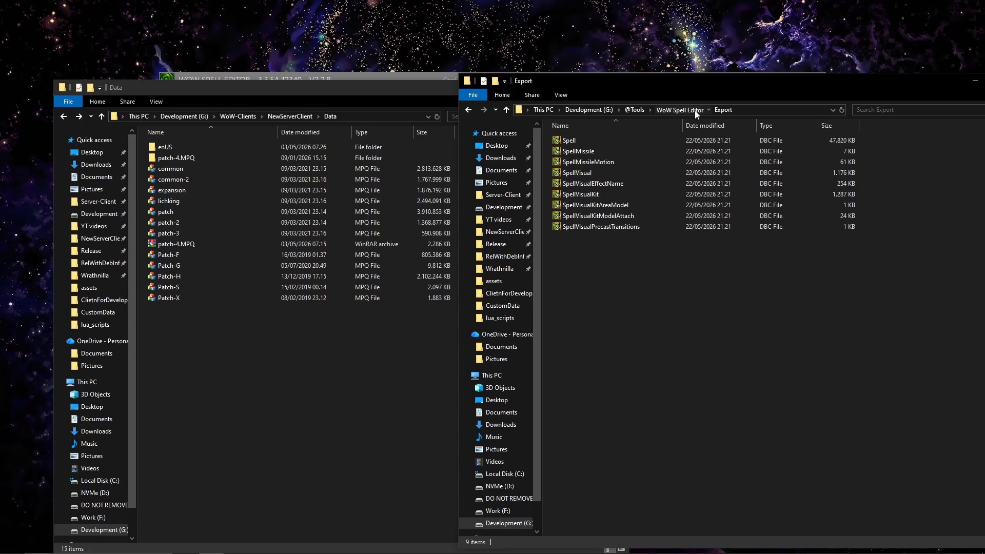
click(680, 109)
click(347, 376)
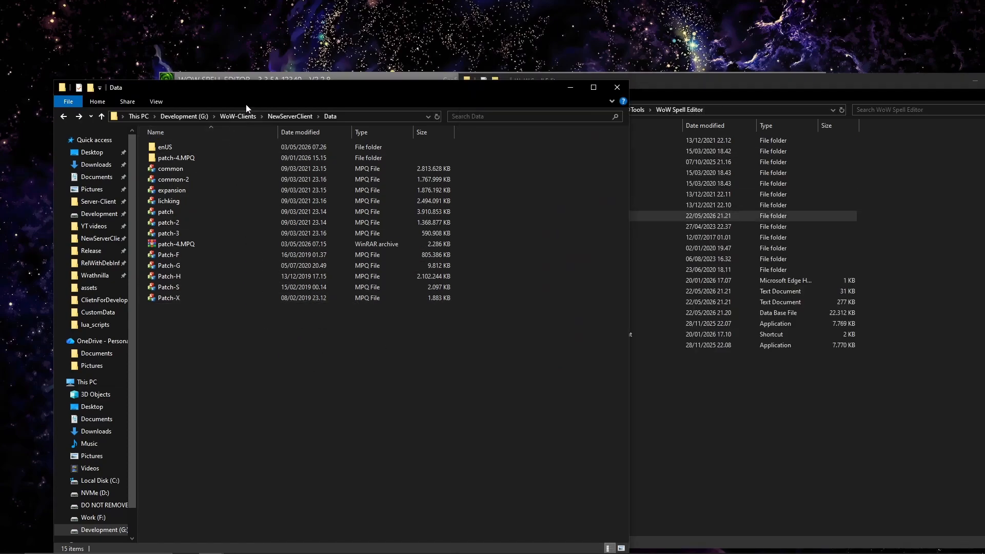
Open the NewServerClient folder from WoW-Clients and launch the game with the WoW shortcut.
click(238, 116)
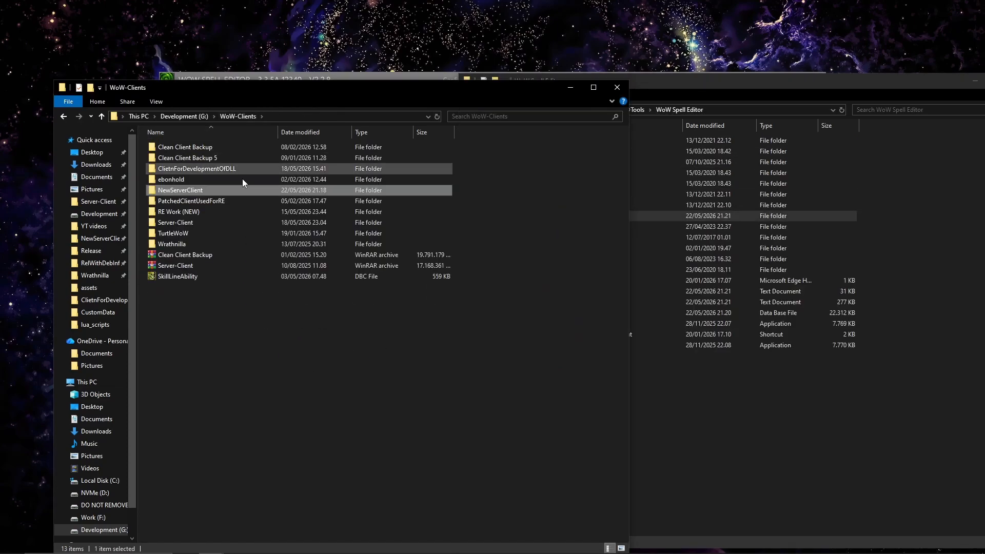
double_click(269, 190)
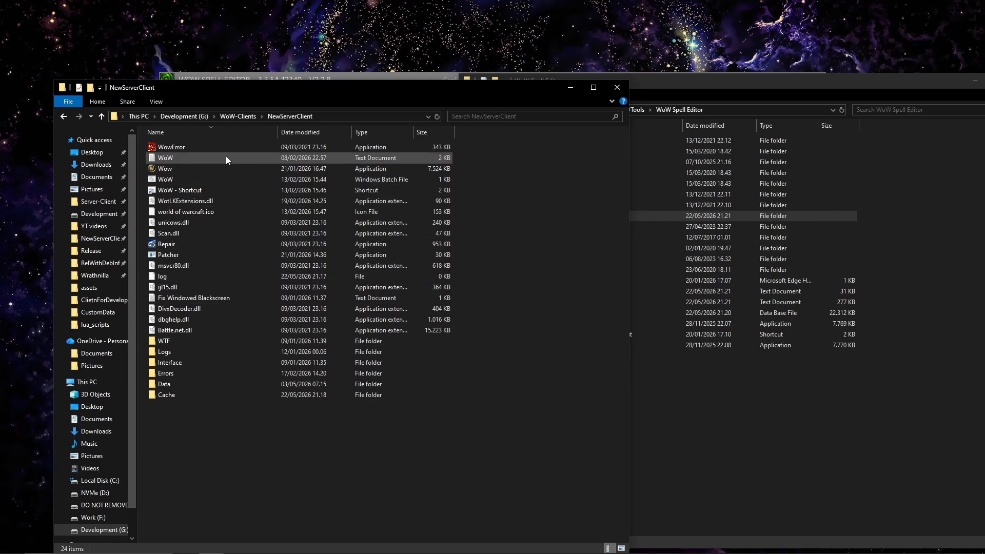
click(187, 190)
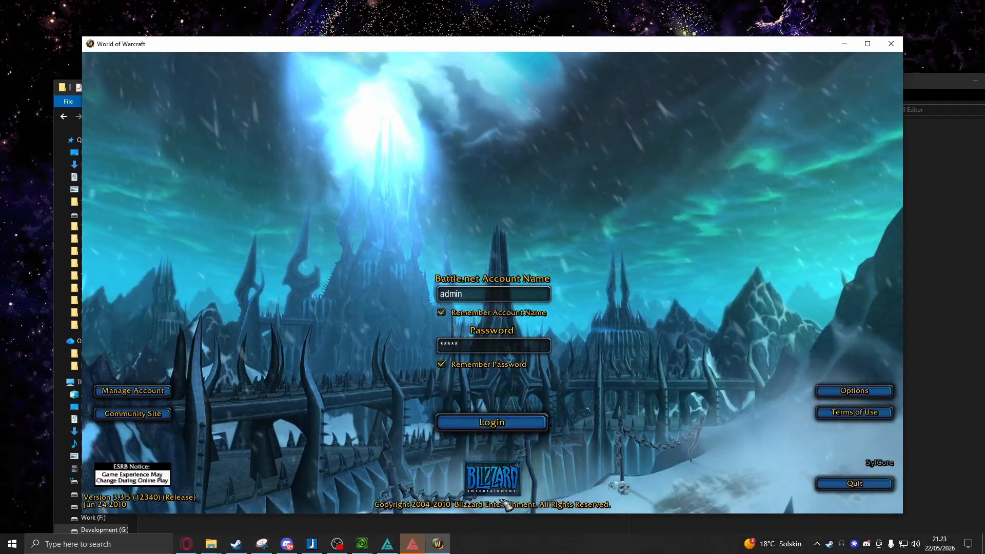
Log in to the game with the remembered account and enter the world with the level 1 mage.
click(513, 430)
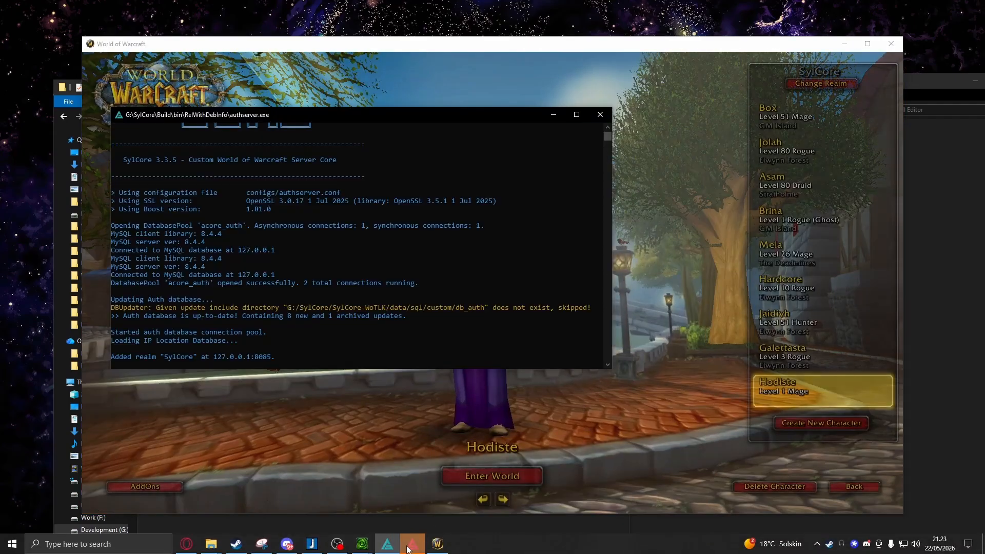
click(473, 477)
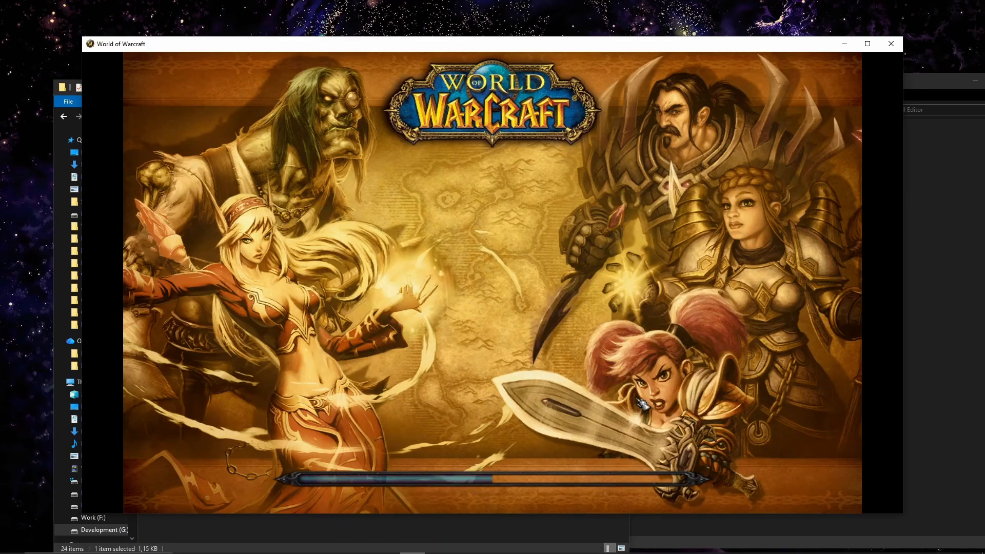
key(Escape)
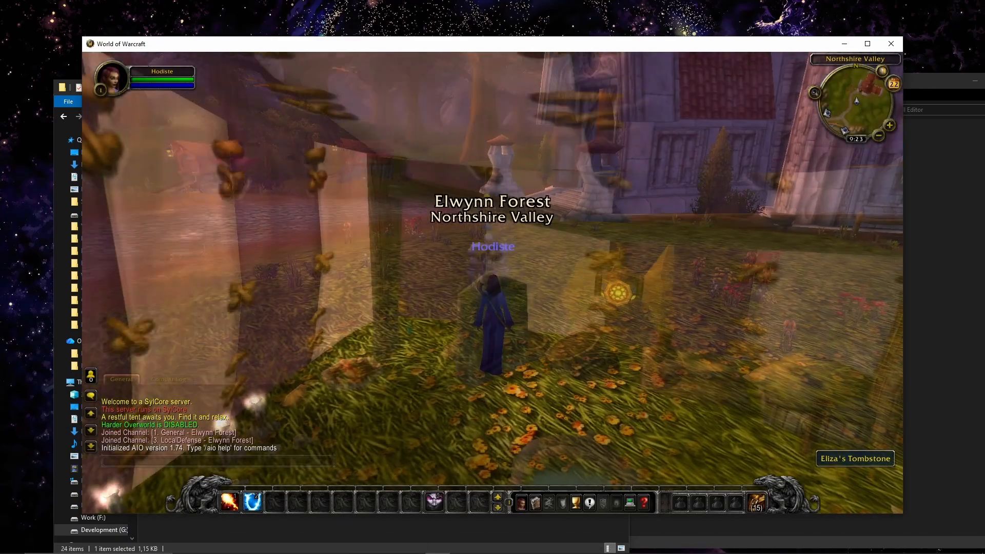
Walk the mage out of the tent to the road and target a Diseased Young Wolf.
right_click(618, 293)
key(w)
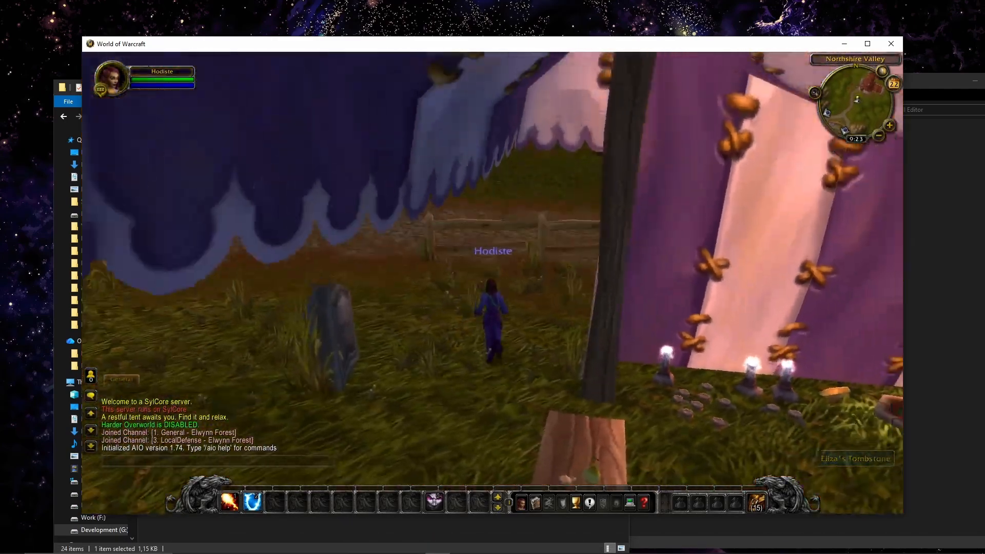
key(space)
scroll(487, 178, down, 4)
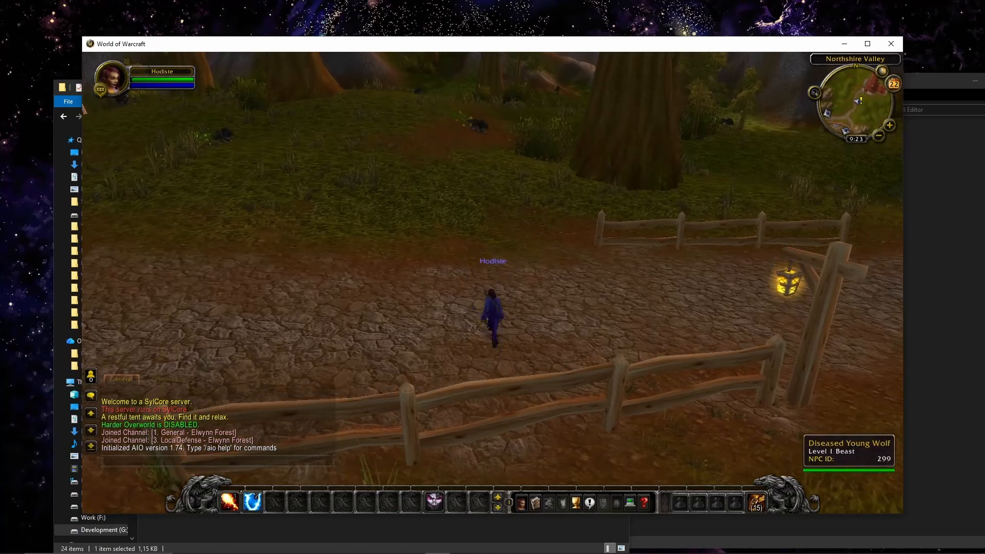
click(487, 167)
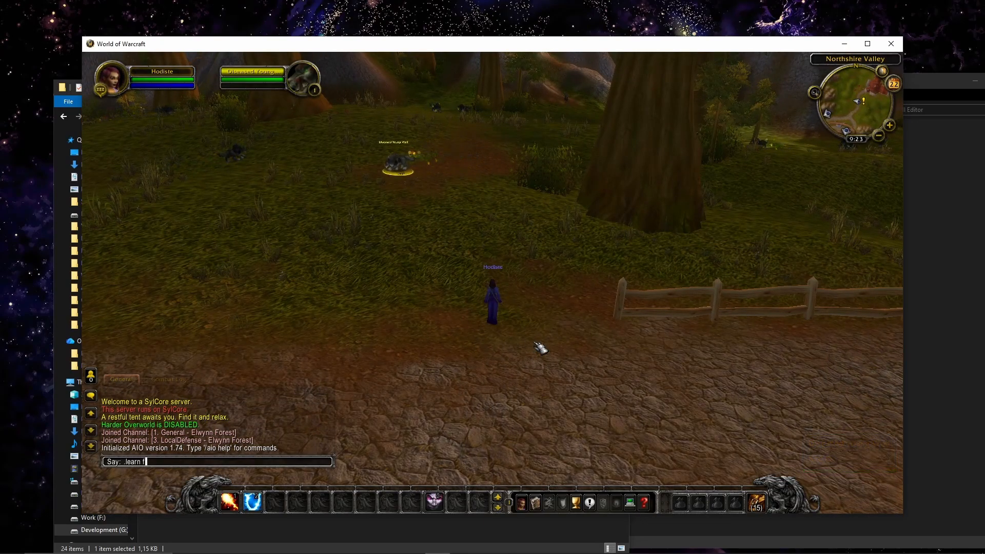
Target the mage's own character and teach it Frostbolt with the chat command .learn 116.
key(Return)
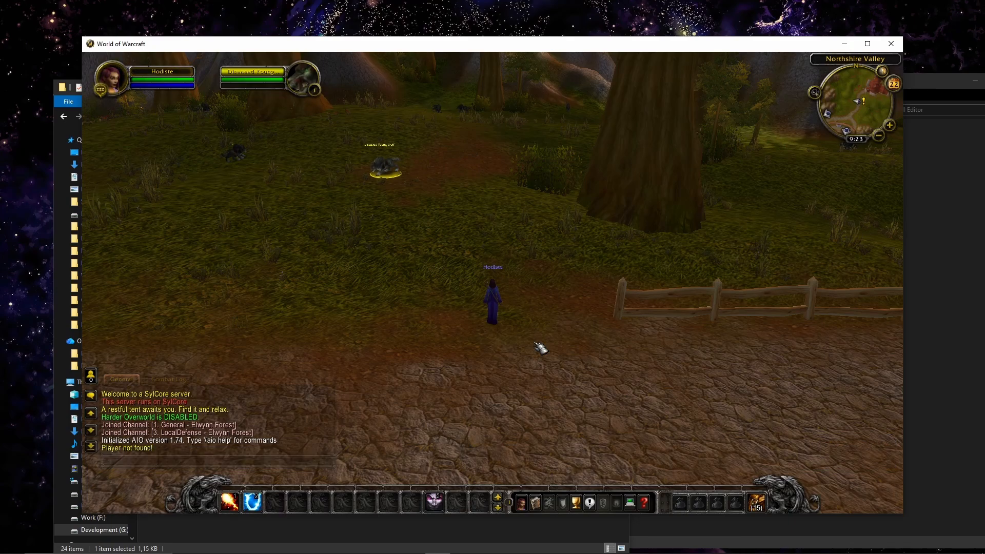
key(a)
click(192, 95)
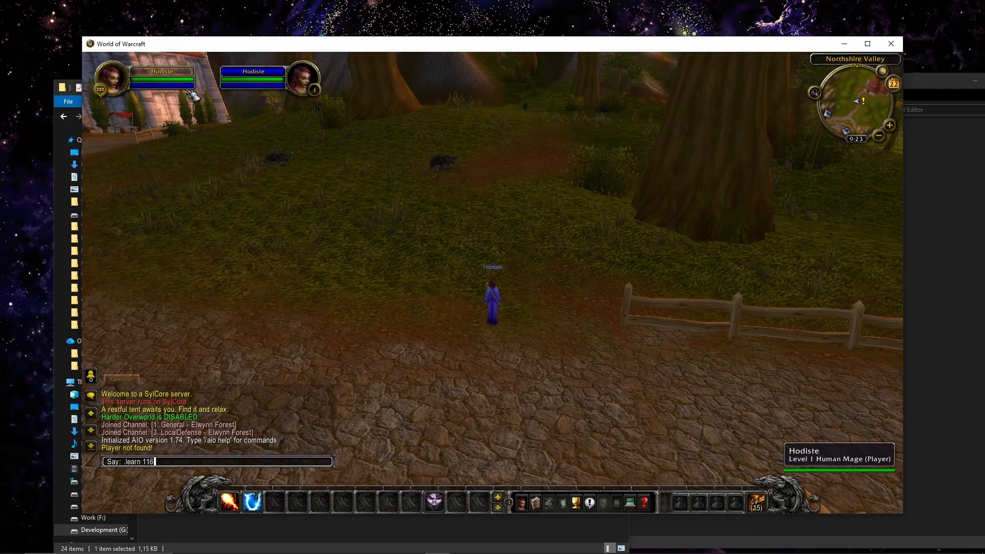
key(s)
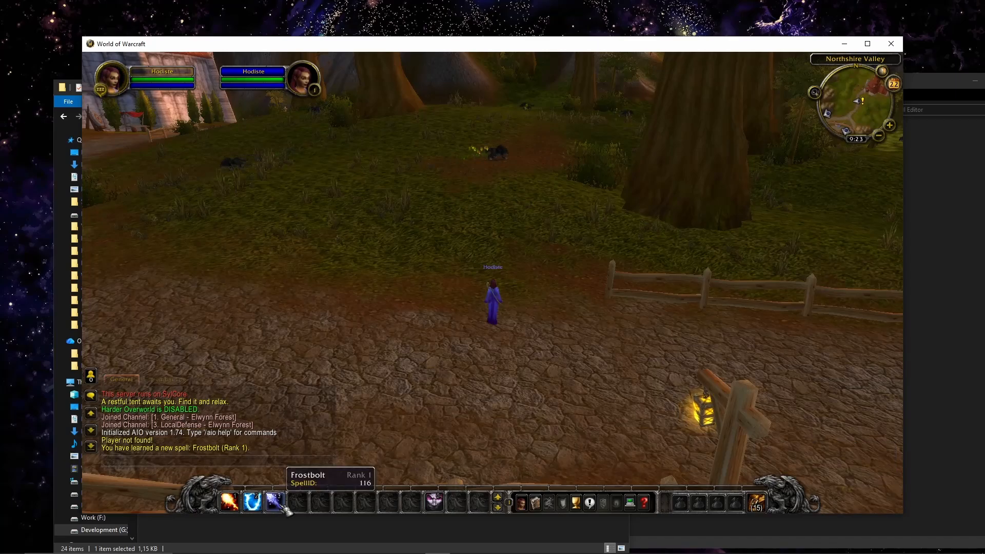
Target a Diseased Young Wolf and kill it with Frostbolt to test the spell's cast time.
key(w)
click(536, 124)
key(s)
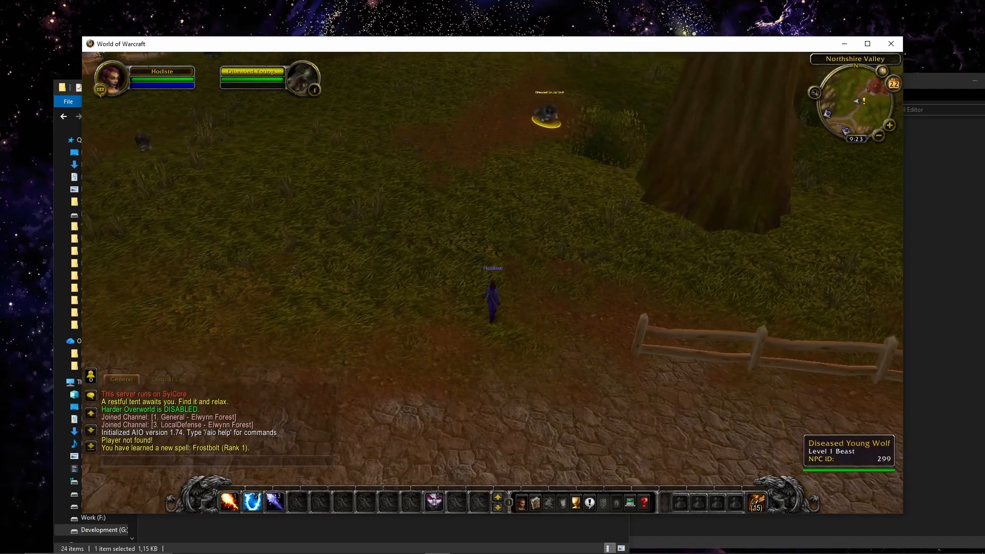
key(3)
key(3)
key(3)
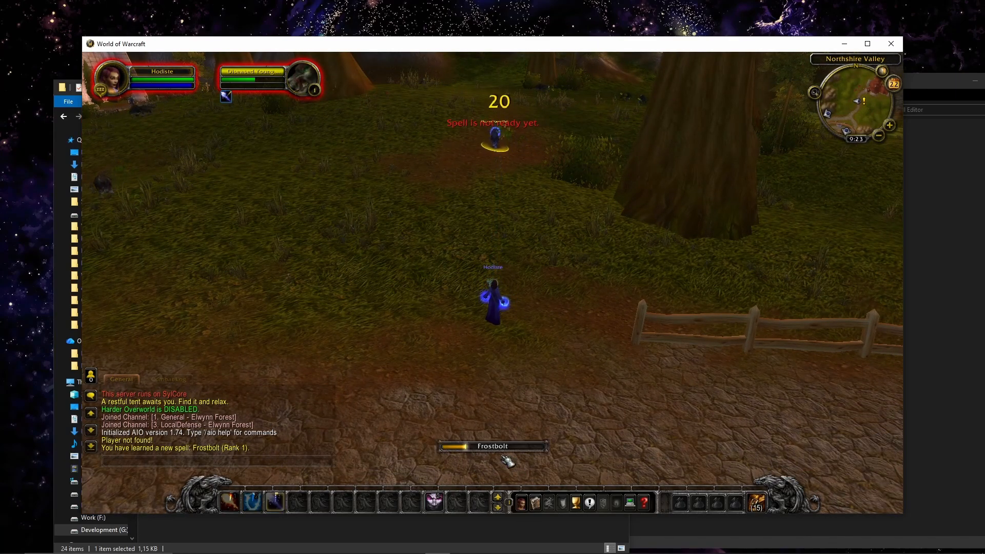
key(1)
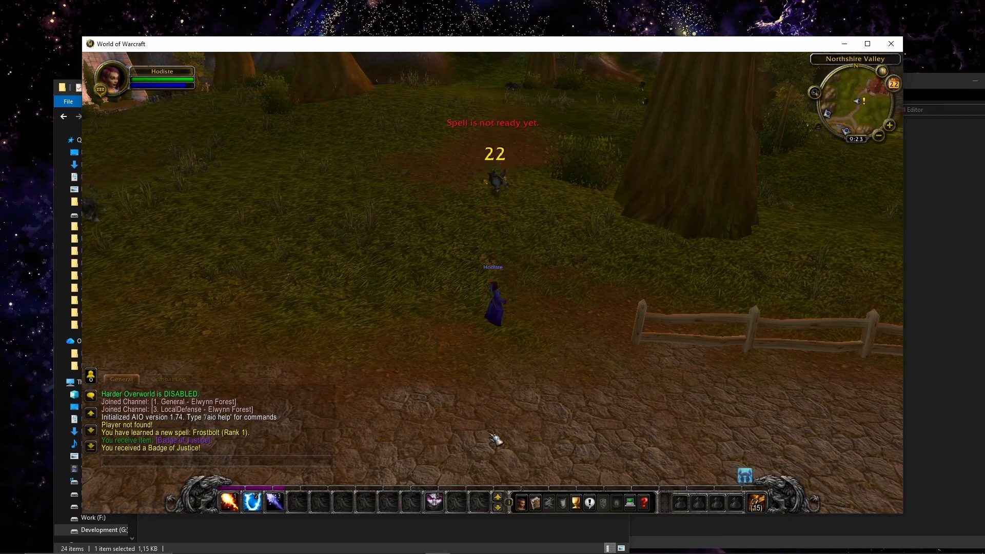
Loot the Diseased Young Wolf's corpse and run the mage across the grass toward the abbey.
key(w)
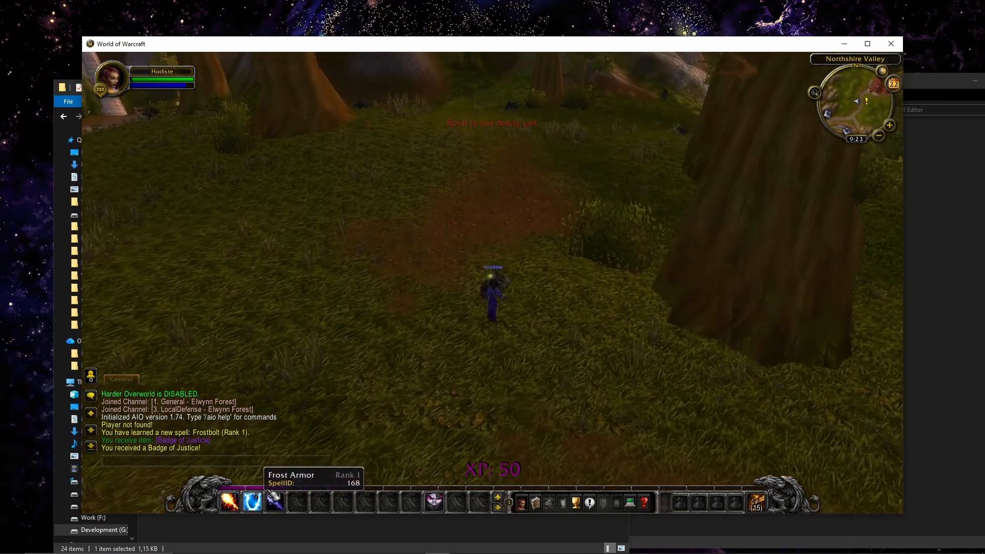
right_click(515, 318)
right_click(516, 316)
key(w)
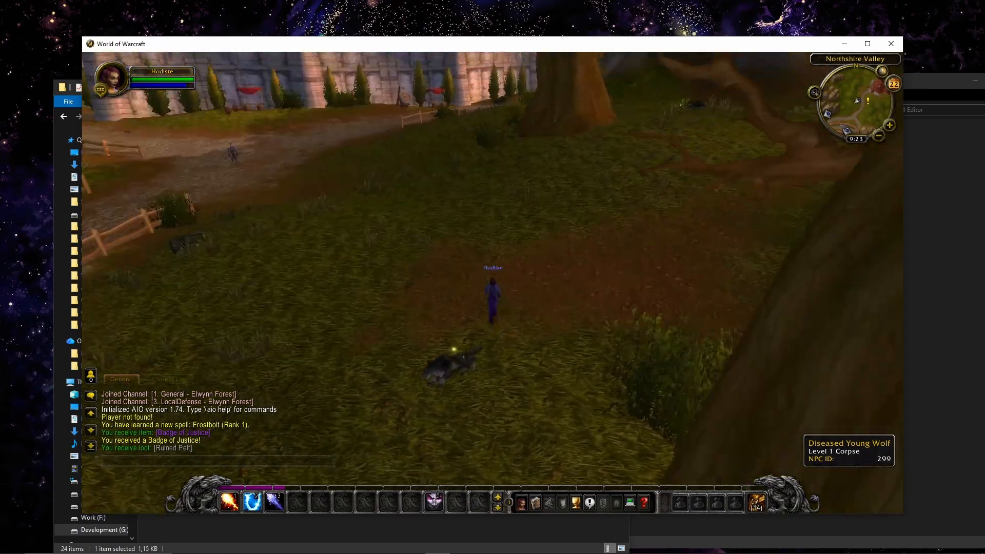
key(a)
key(w)
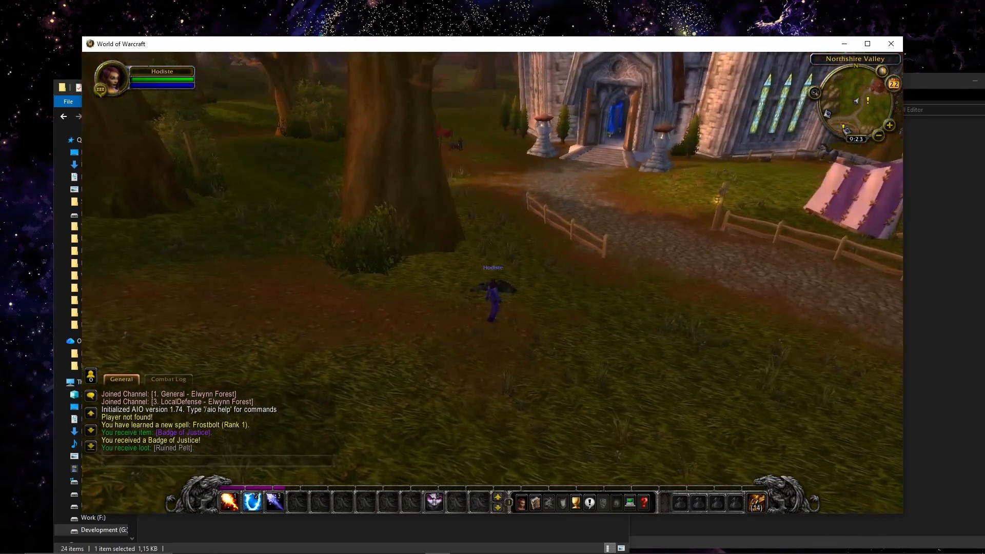